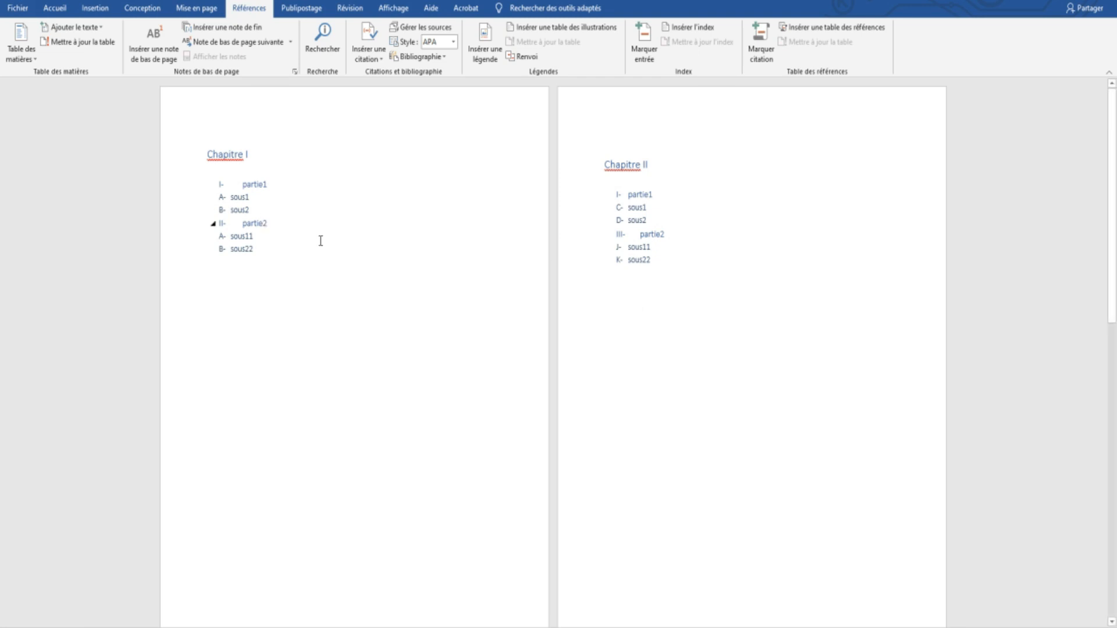
- Add an empty line below the sous1 heading under partie1 in Chapitre I
{"action": "left_click", "coordinate": [611, 261]}
{"action": "left_click", "coordinate": [656, 218]}
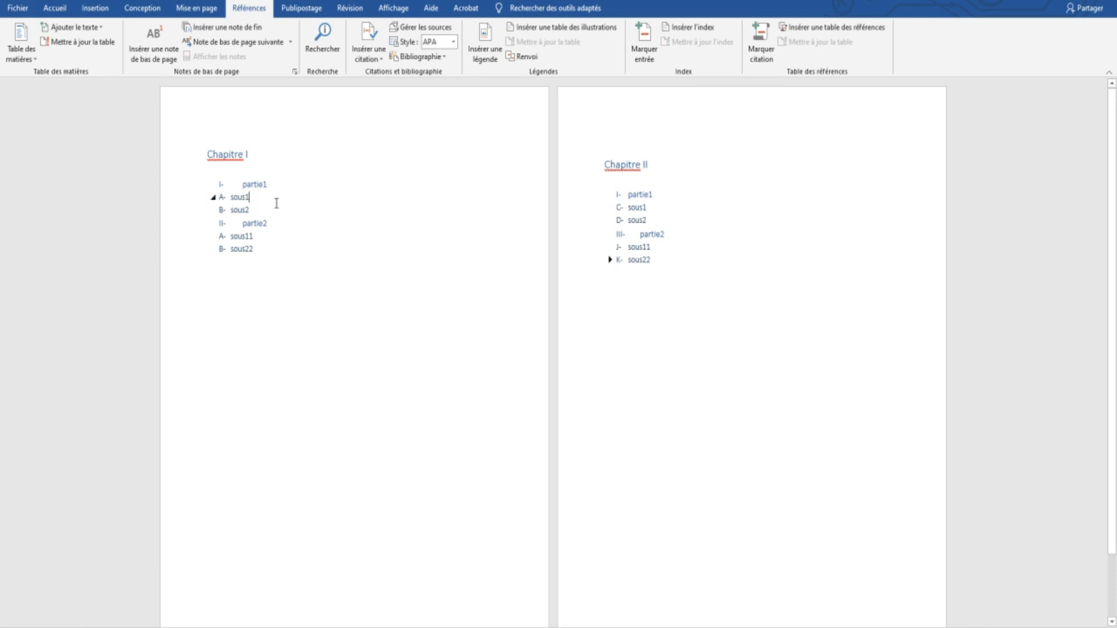
{"action": "left_click", "coordinate": [277, 203]}
{"action": "key", "text": "Return"}
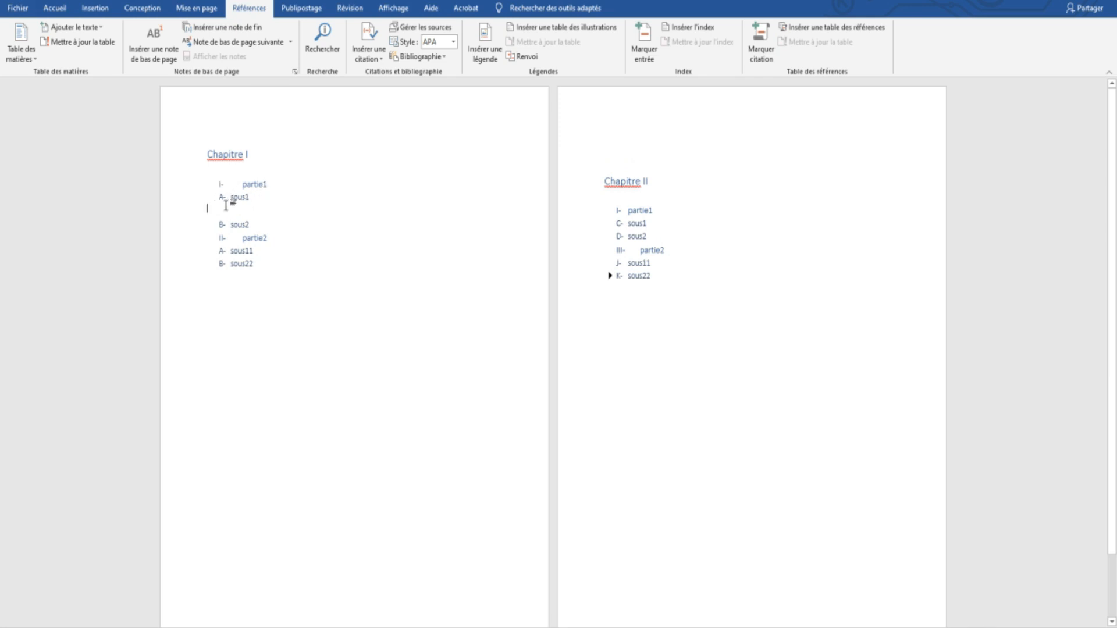
{"action": "type", "text": "fg"}
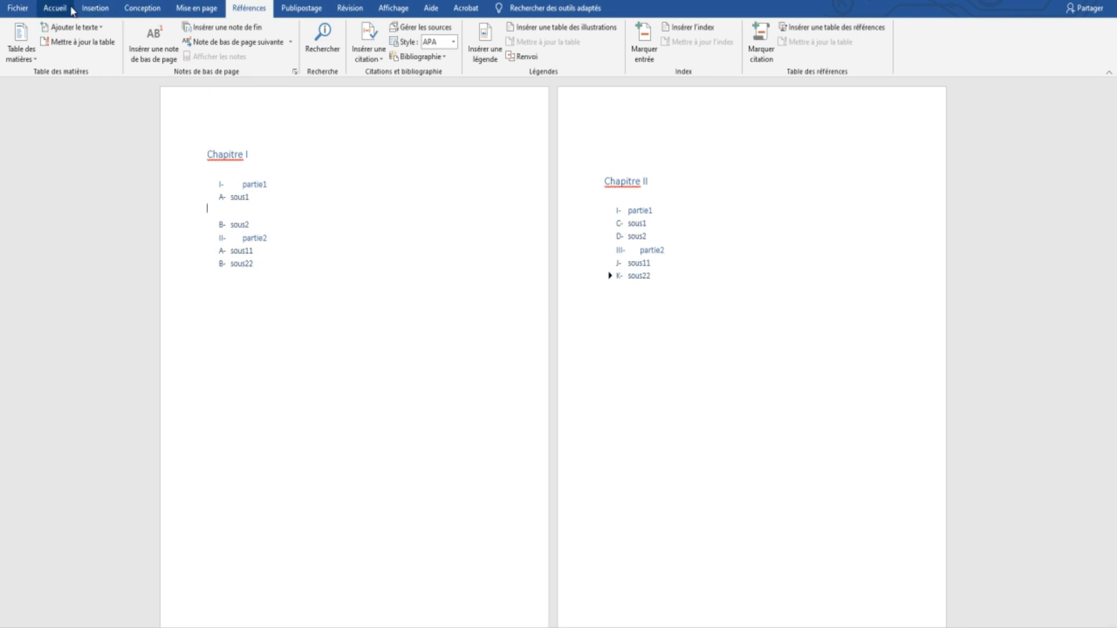
- Draw a rectangle about 4.05 cm high and 12.17 cm wide just below the sous1 heading in Chapitre I
{"action": "left_click", "coordinate": [95, 7]}
{"action": "left_click", "coordinate": [164, 46]}
{"action": "left_click", "coordinate": [192, 85]}
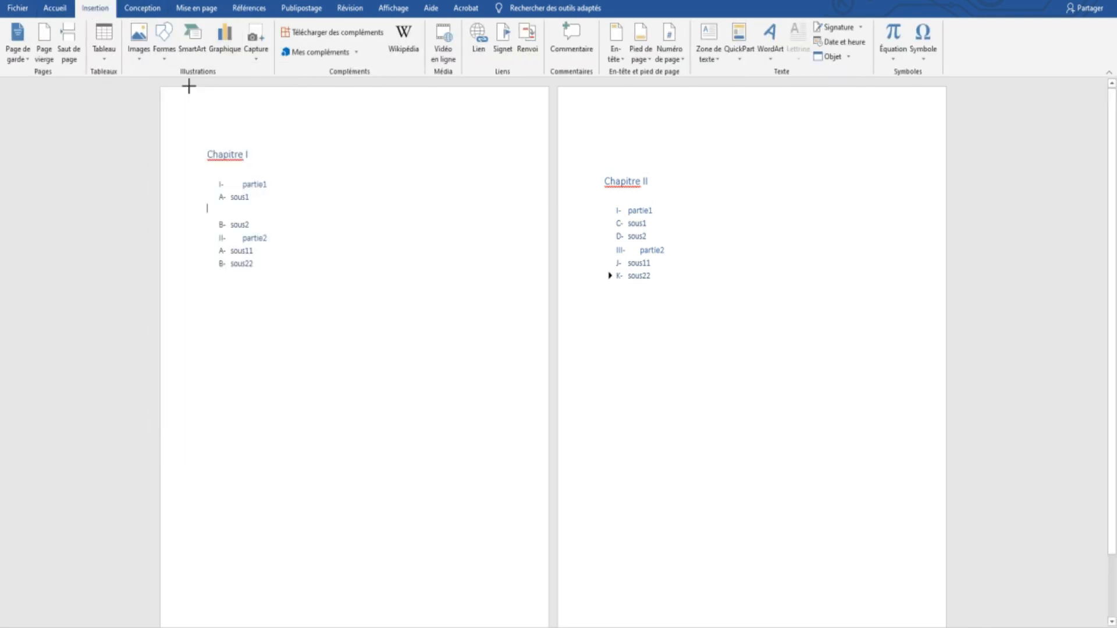
{"action": "left_click_drag", "start_coordinate": [217, 201], "coordinate": [443, 283]}
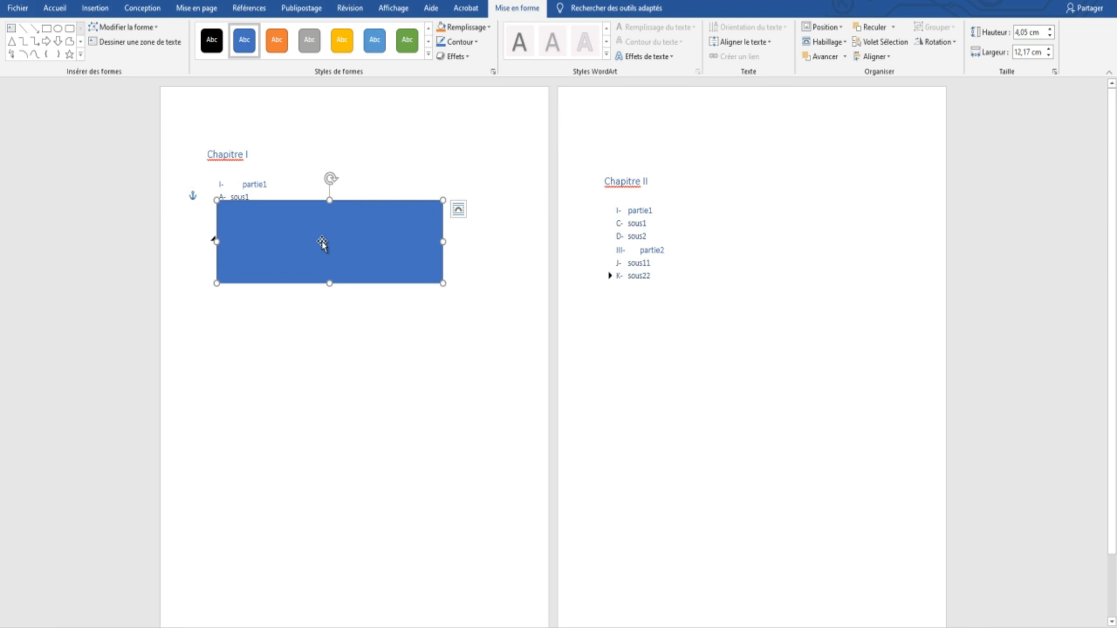
- Add empty lines between sous1 and sous2 in Chapitre I and move the rectangle down into that gap
{"action": "left_click", "coordinate": [362, 291]}
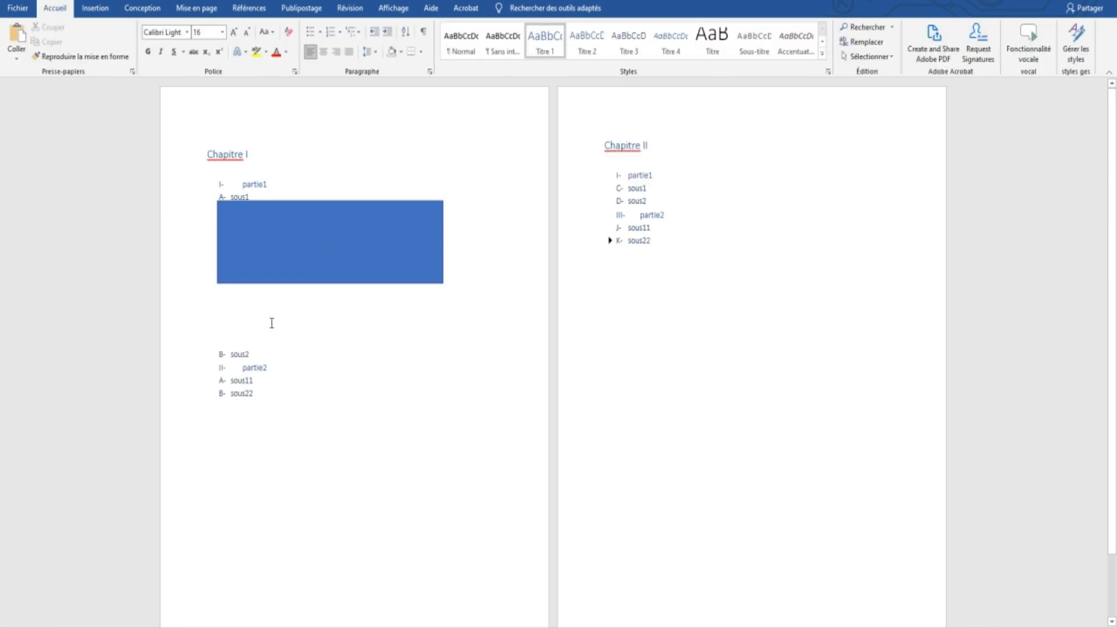
{"action": "mouse_move", "coordinate": [250, 251]}
{"action": "left_mouse_down"}
{"action": "mouse_move", "coordinate": [244, 324]}
{"action": "mouse_move", "coordinate": [244, 269]}
{"action": "left_mouse_up"}
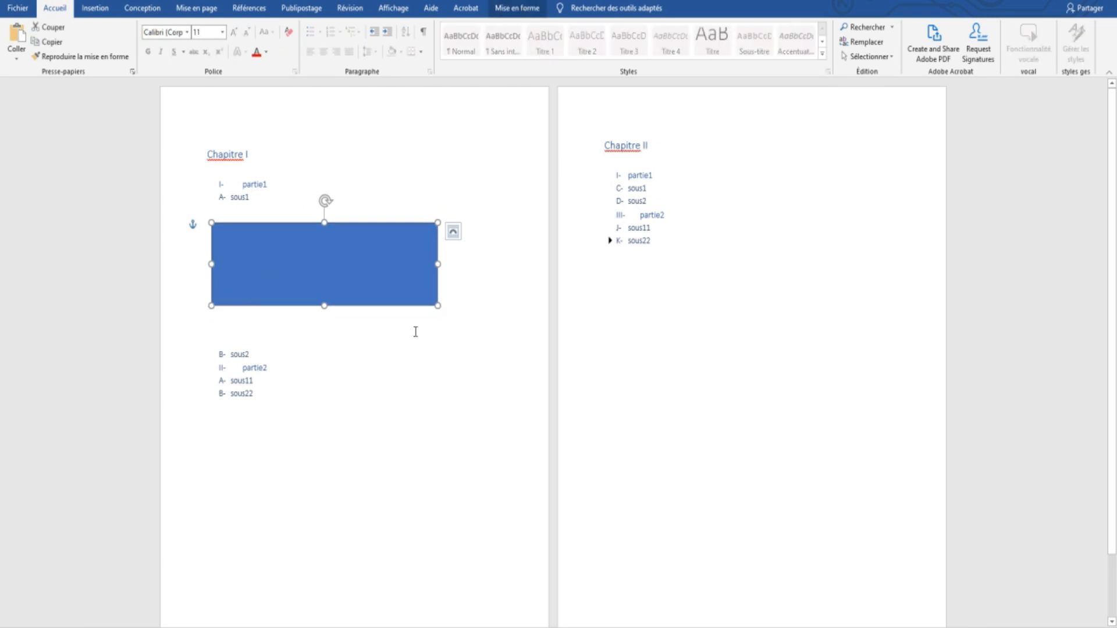
{"action": "left_click", "coordinate": [390, 329]}
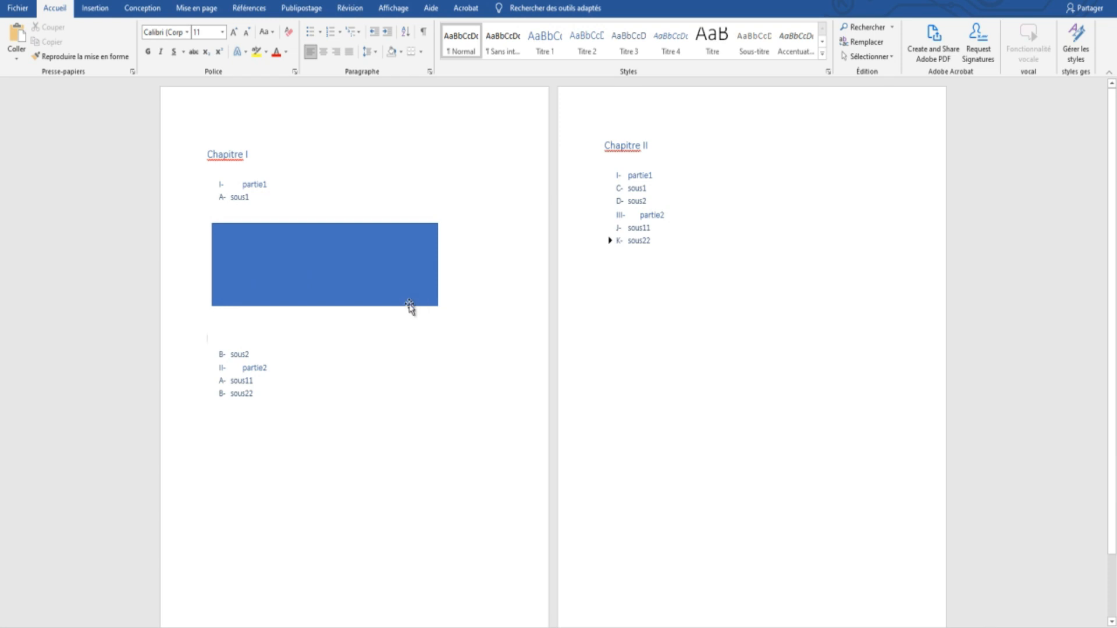
- Insert a caption with the Figure label below the rectangle under sous1, followed by a colon and some placeholder description text
{"action": "left_click", "coordinate": [410, 303]}
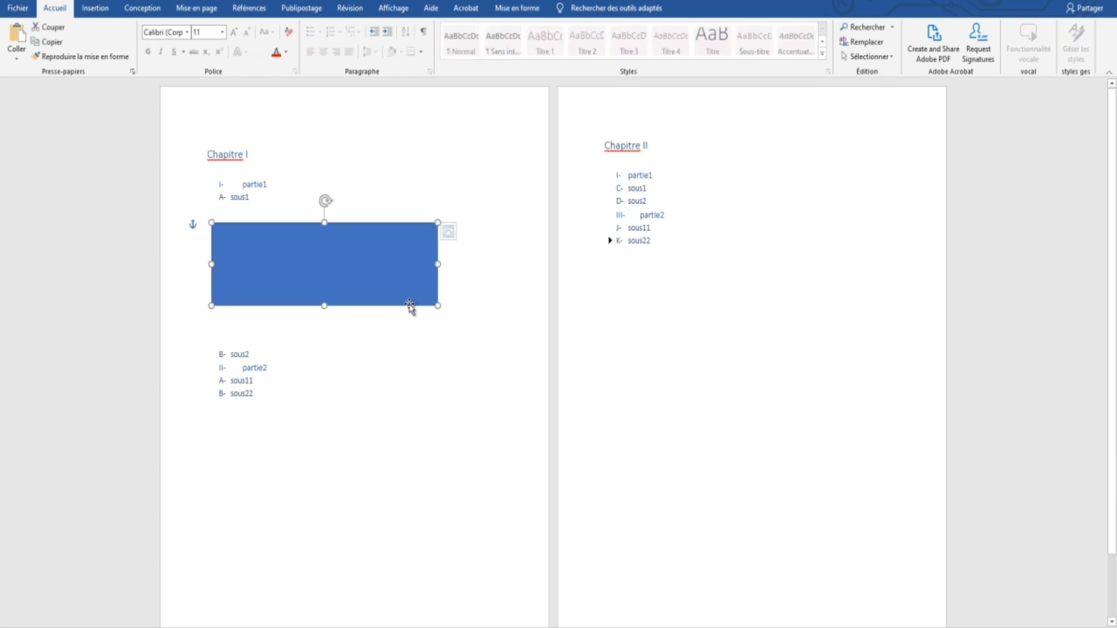
{"action": "left_click", "coordinate": [201, 8]}
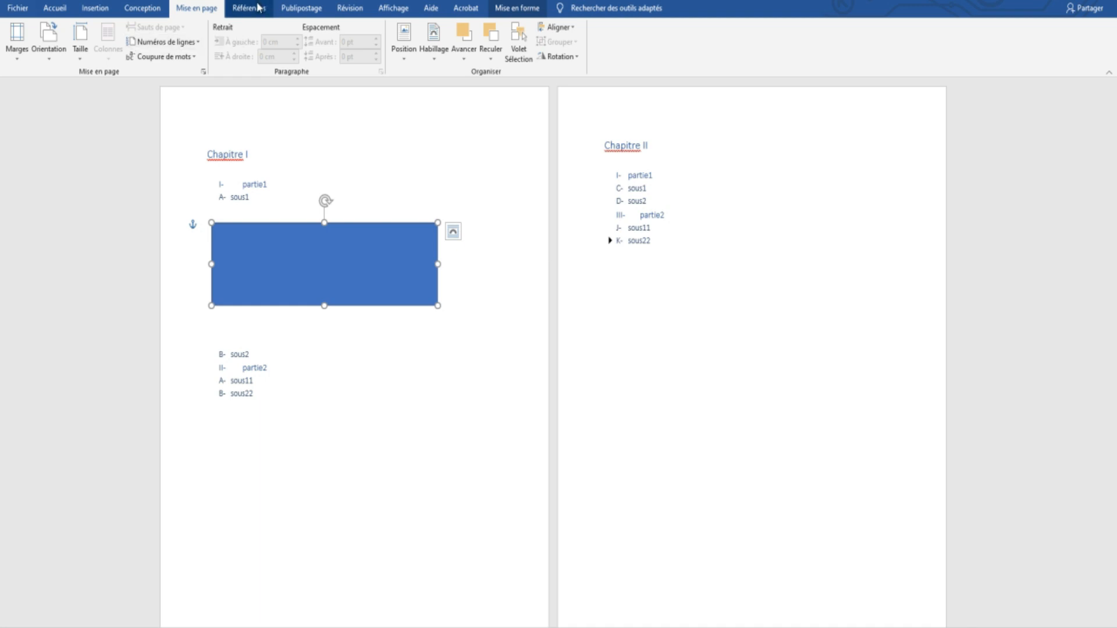
{"action": "left_click", "coordinate": [317, 13]}
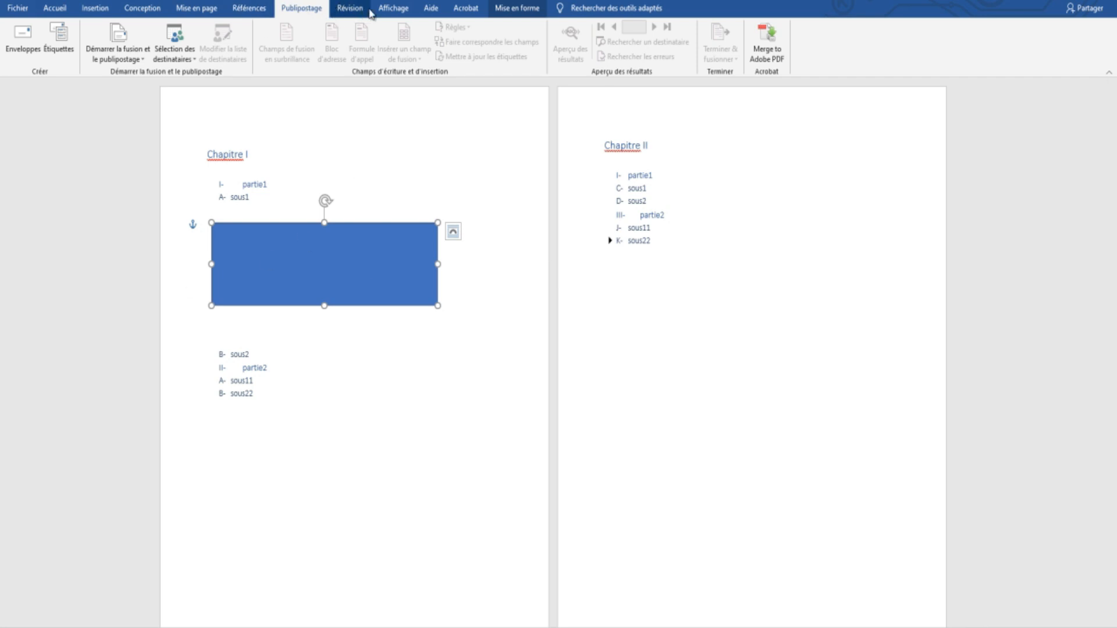
{"action": "left_click", "coordinate": [249, 8]}
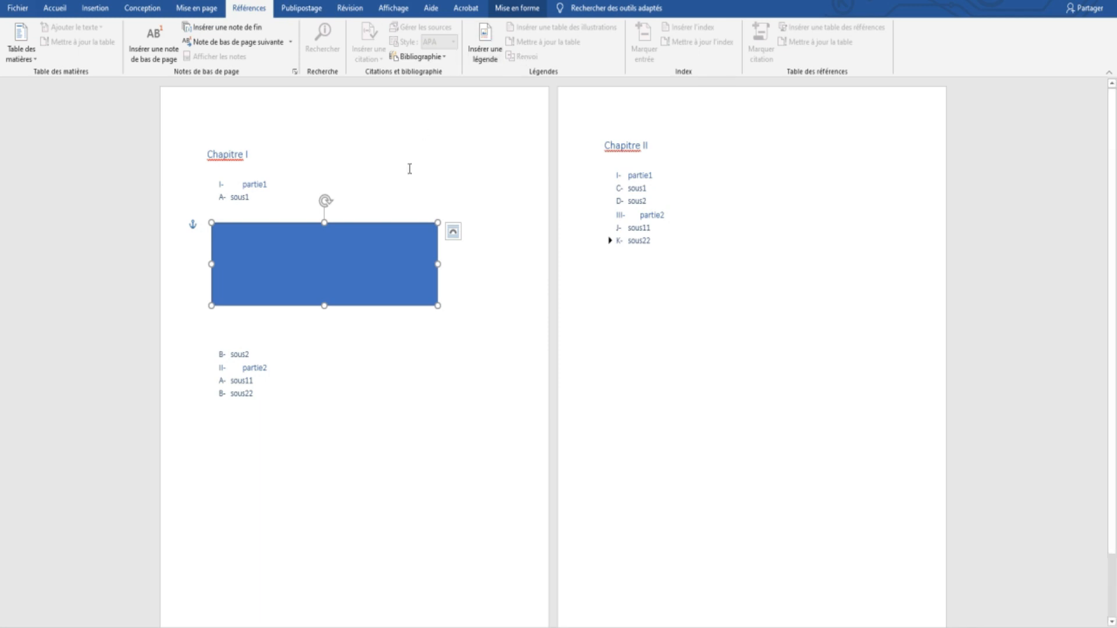
{"action": "left_click", "coordinate": [495, 61]}
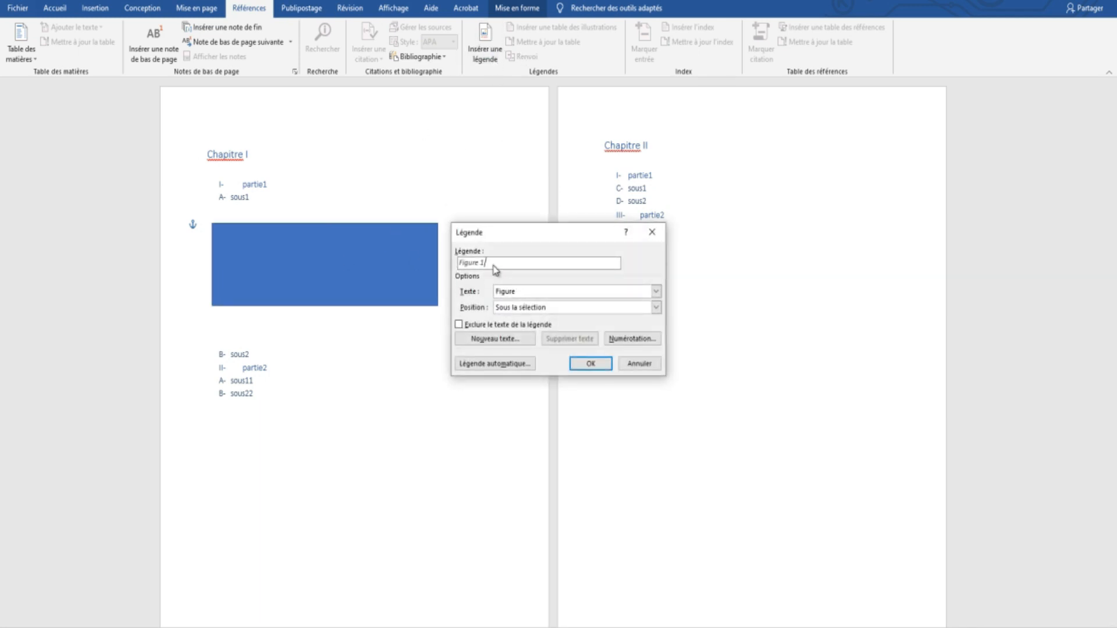
{"action": "left_click", "coordinate": [523, 292]}
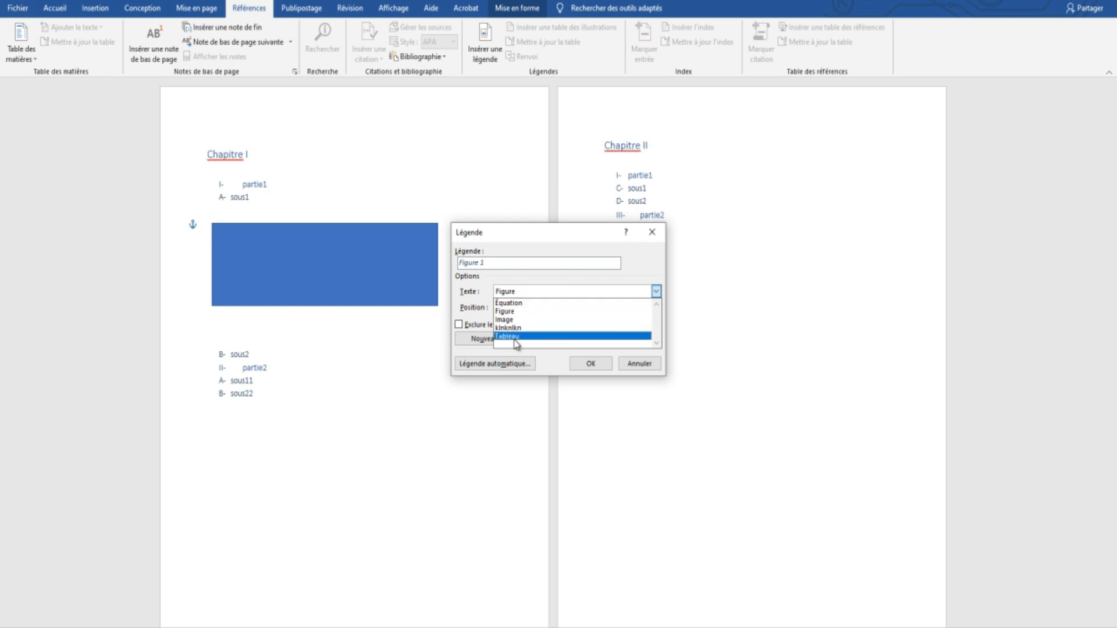
{"action": "left_click", "coordinate": [527, 312]}
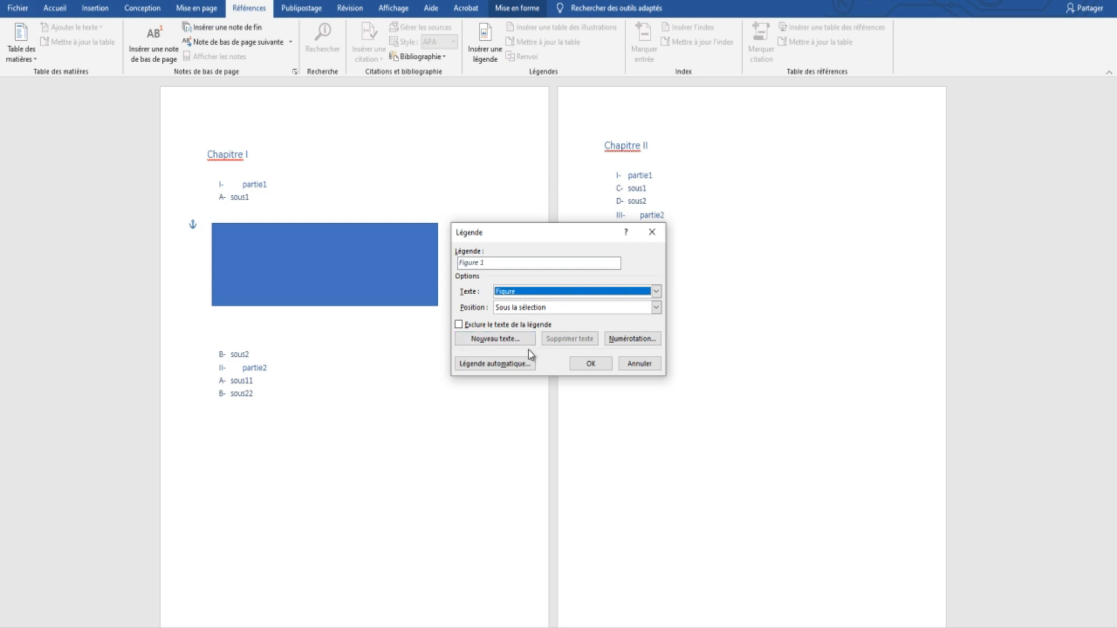
{"action": "left_click", "coordinate": [490, 262]}
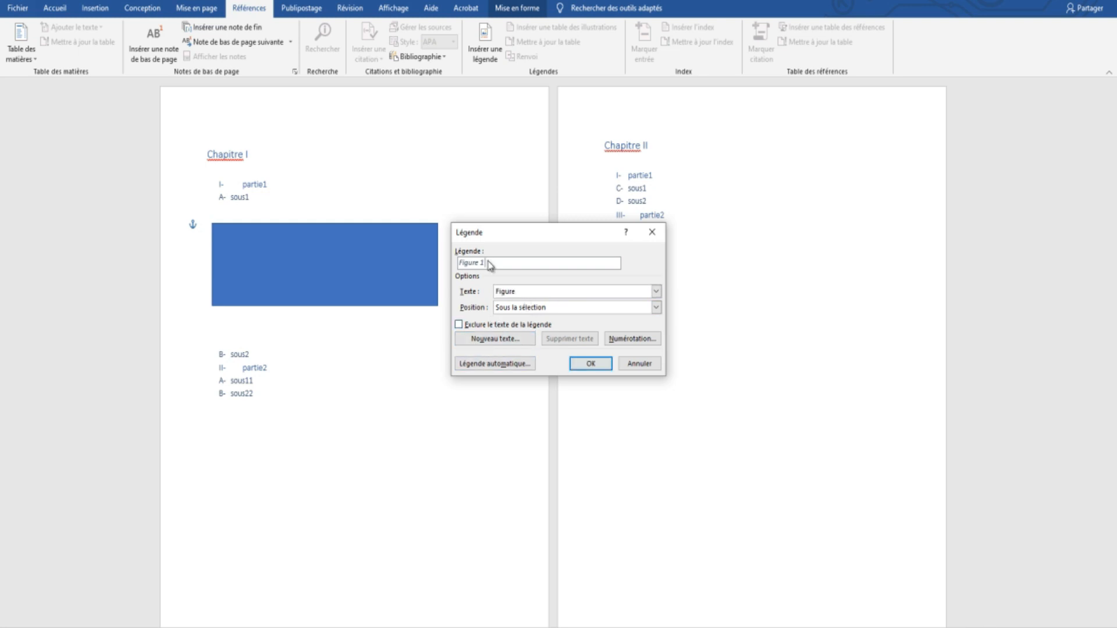
{"action": "left_click", "coordinate": [582, 368]}
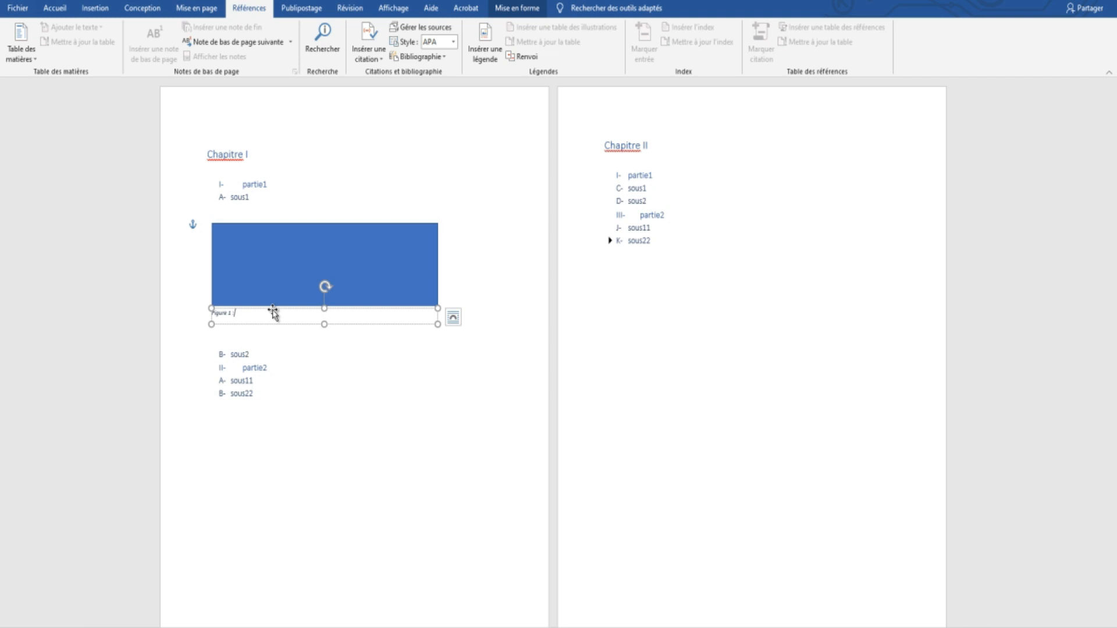
{"action": "type", "text": "poiuygftdfghj"}
{"action": "type", "text": "hjklkjhg"}
- Insert a block of empty lines between sous11 and sous22 in Chapitre I to make room for a second shape
{"action": "left_click", "coordinate": [275, 383]}
{"action": "key", "text": "Return"}
{"action": "key", "text": "Return"}
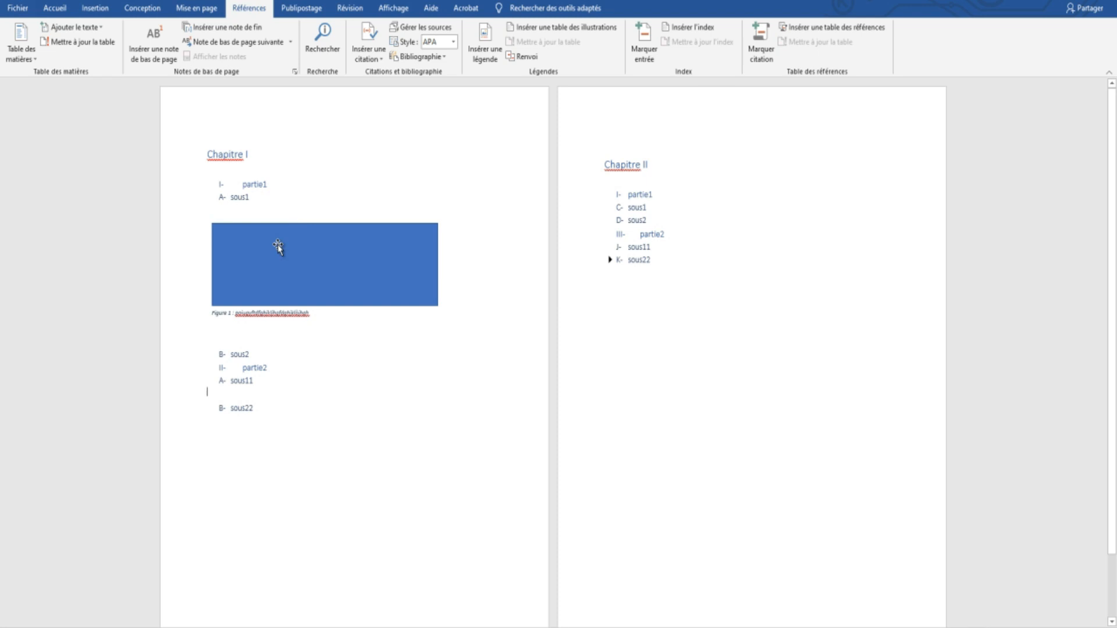
{"action": "left_click", "coordinate": [92, 9]}
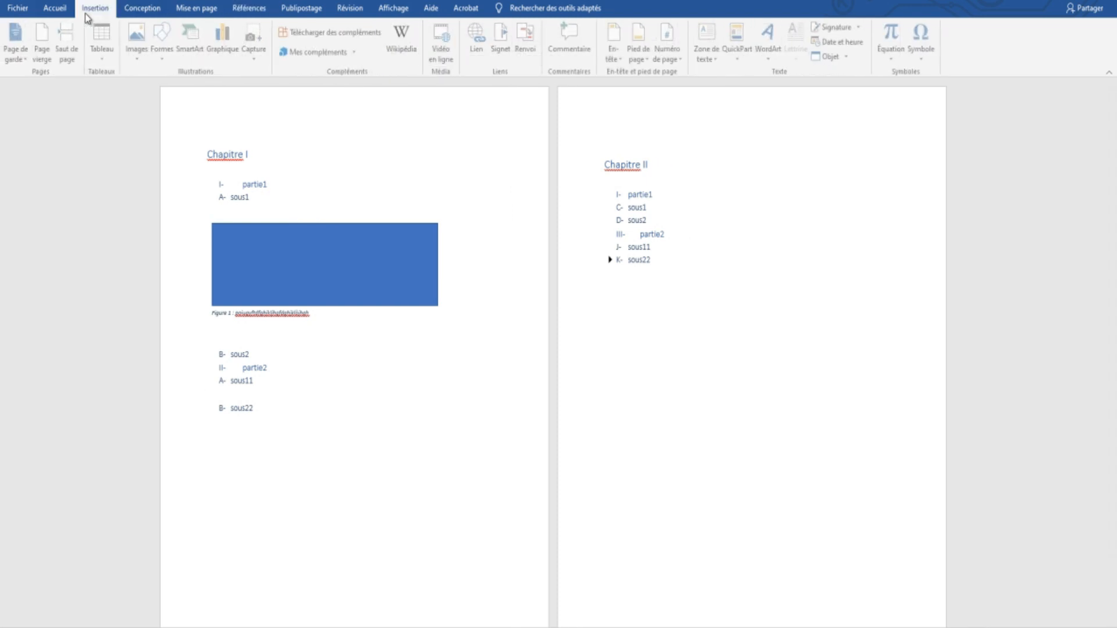
{"action": "left_click", "coordinate": [259, 59]}
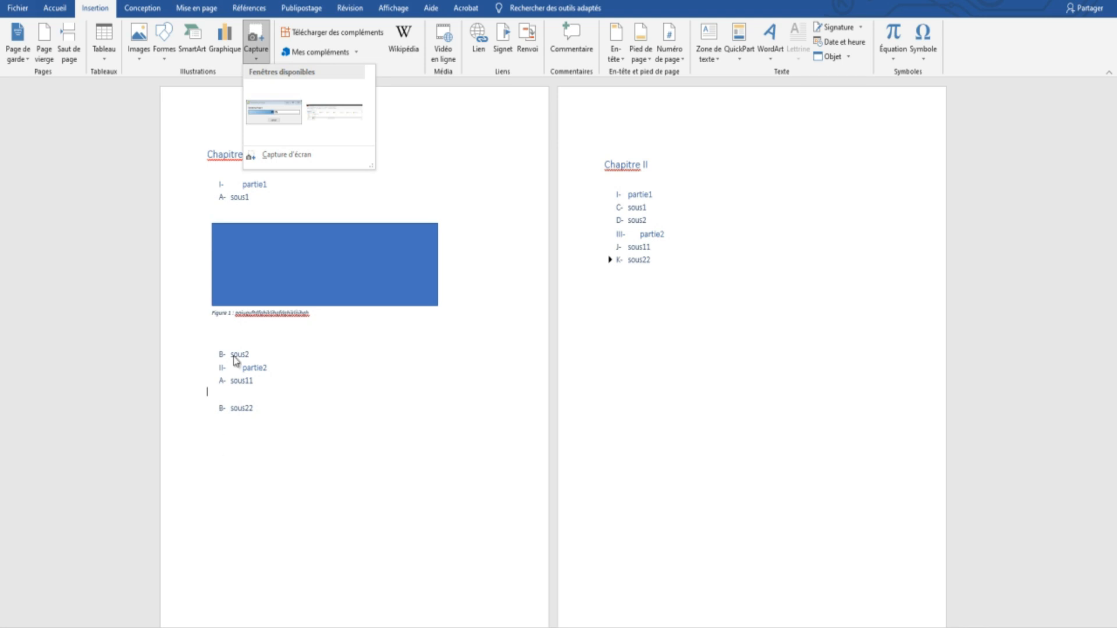
{"action": "left_click", "coordinate": [237, 399]}
{"action": "key", "text": "Return"}
{"action": "key", "text": "Return"}
{"action": "key", "text": "Return"}
{"action": "key", "text": "Return"}
{"action": "key", "text": "Return"}
{"action": "key", "text": "Return"}
{"action": "key", "text": "Return"}
{"action": "key", "text": "Return"}
{"action": "key", "text": "Return"}
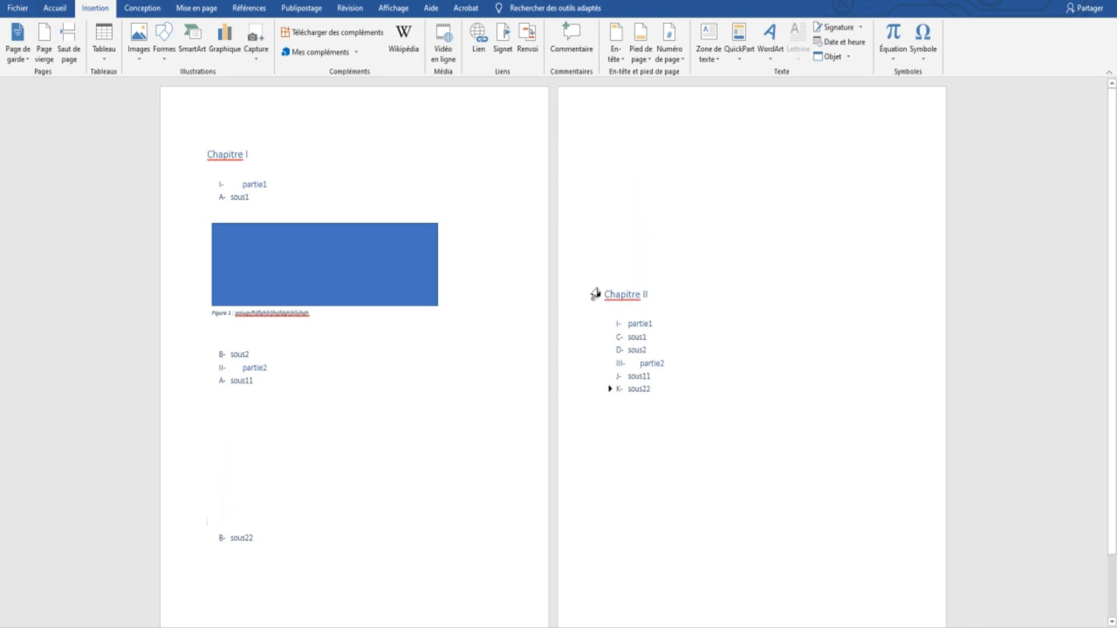
- Delete the empty lines above the Chapitre II heading on the second page
{"action": "left_click_drag", "start_coordinate": [601, 288], "coordinate": [611, 104]}
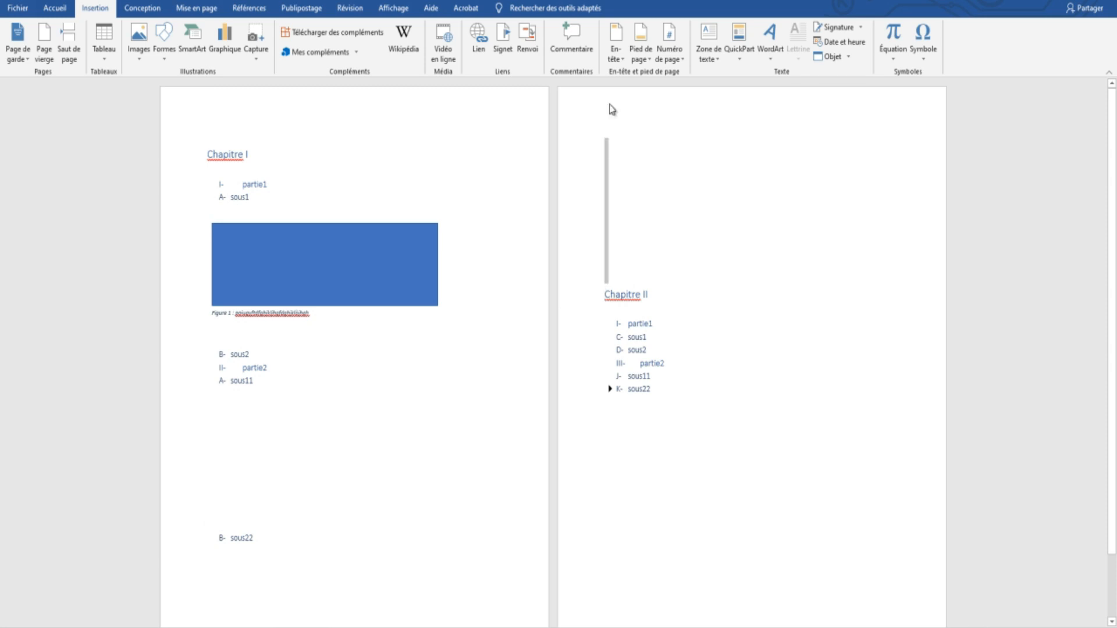
{"action": "key", "text": "Delete"}
- Draw a rectangle about 4.08 cm high in the gap below sous11 and widen it to about 15.02 cm
{"action": "left_click", "coordinate": [215, 438]}
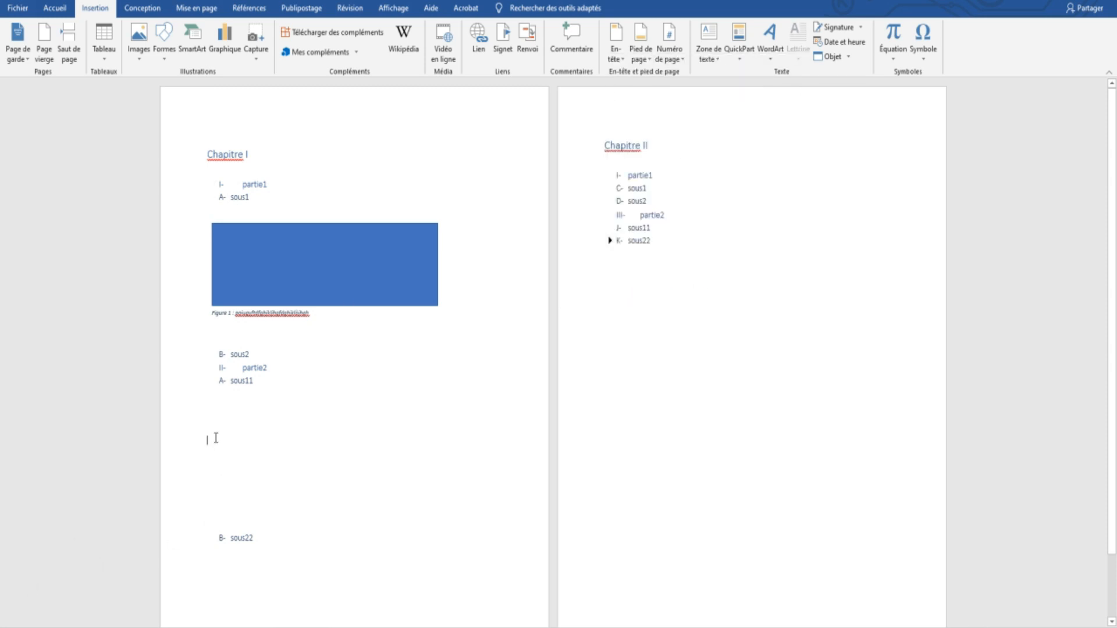
{"action": "left_click", "coordinate": [163, 53]}
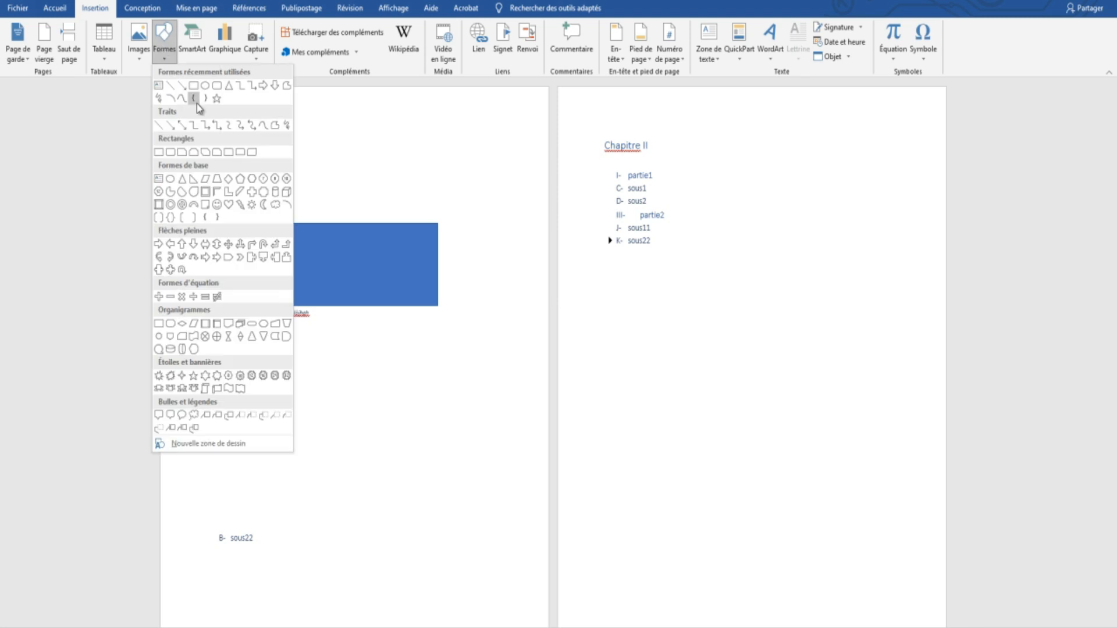
{"action": "left_click", "coordinate": [193, 86]}
{"action": "mouse_move", "coordinate": [207, 418]}
{"action": "left_mouse_down"}
{"action": "mouse_move", "coordinate": [369, 524]}
{"action": "mouse_move", "coordinate": [429, 502]}
{"action": "left_mouse_up"}
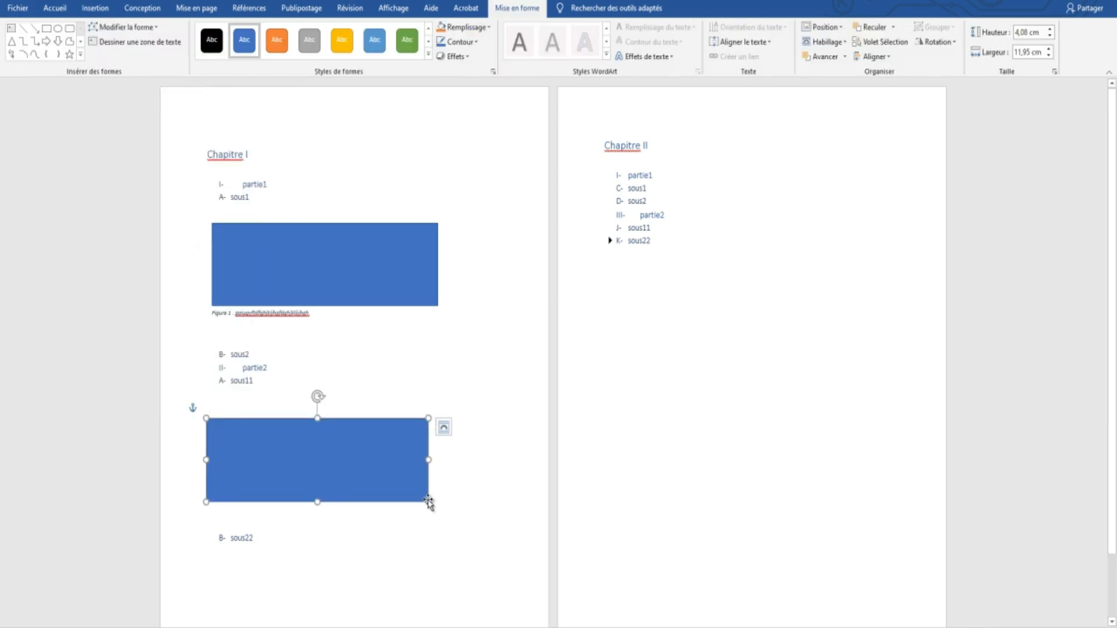
{"action": "left_click_drag", "start_coordinate": [481, 458], "coordinate": [486, 459]}
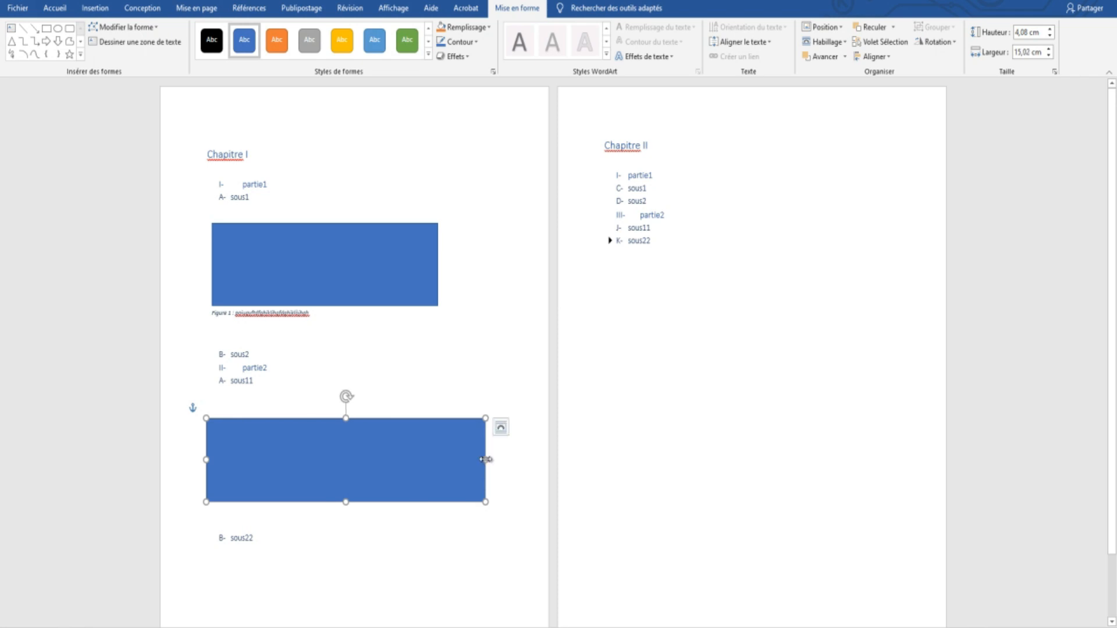
{"action": "left_click", "coordinate": [243, 518]}
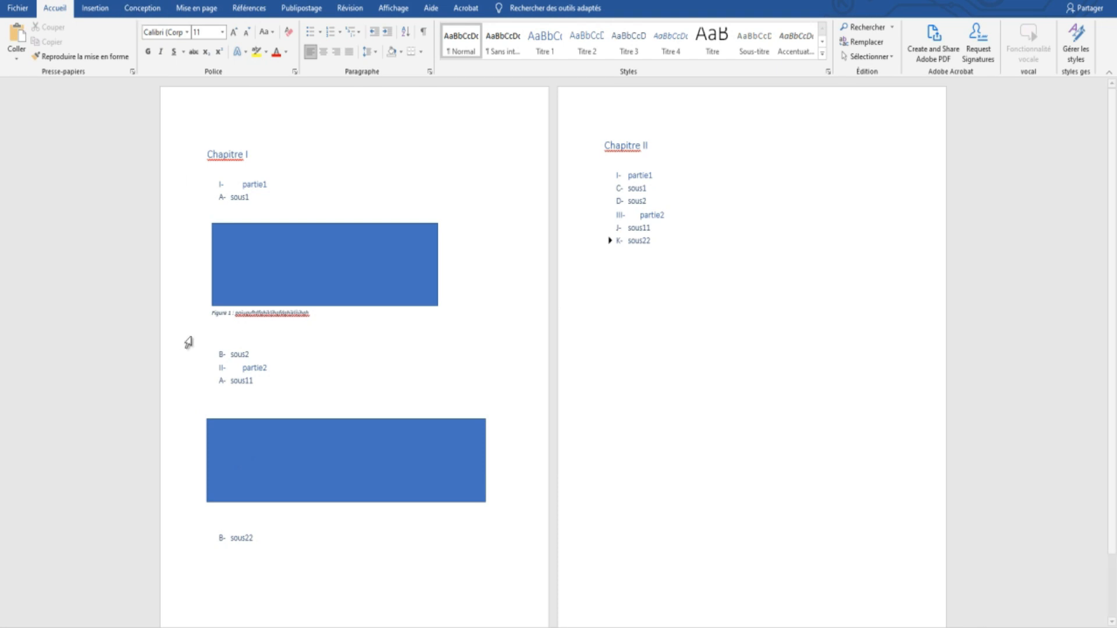
- Insert a caption with the Figure label below the rectangle under sous11 and add placeholder description text after the number
{"action": "left_click", "coordinate": [258, 447]}
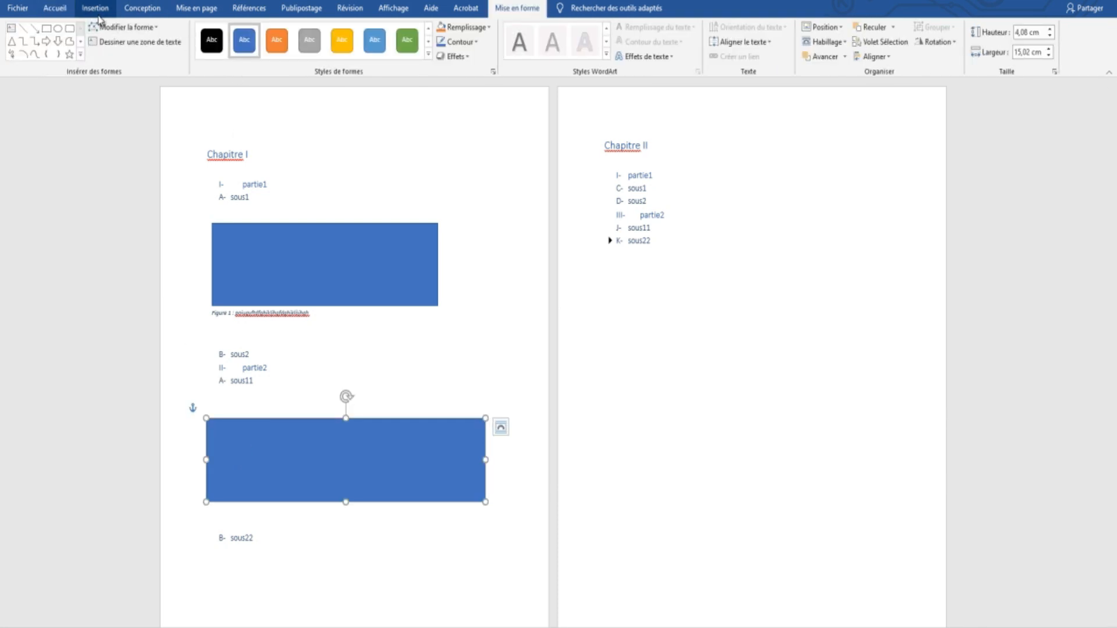
{"action": "left_click", "coordinate": [253, 9]}
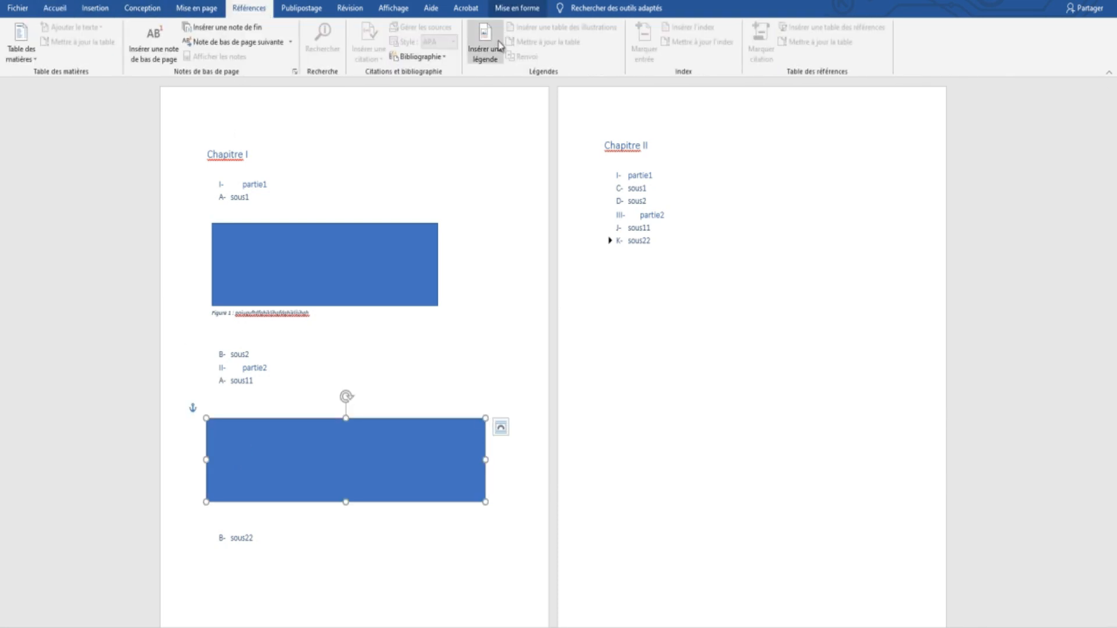
{"action": "left_click", "coordinate": [497, 47]}
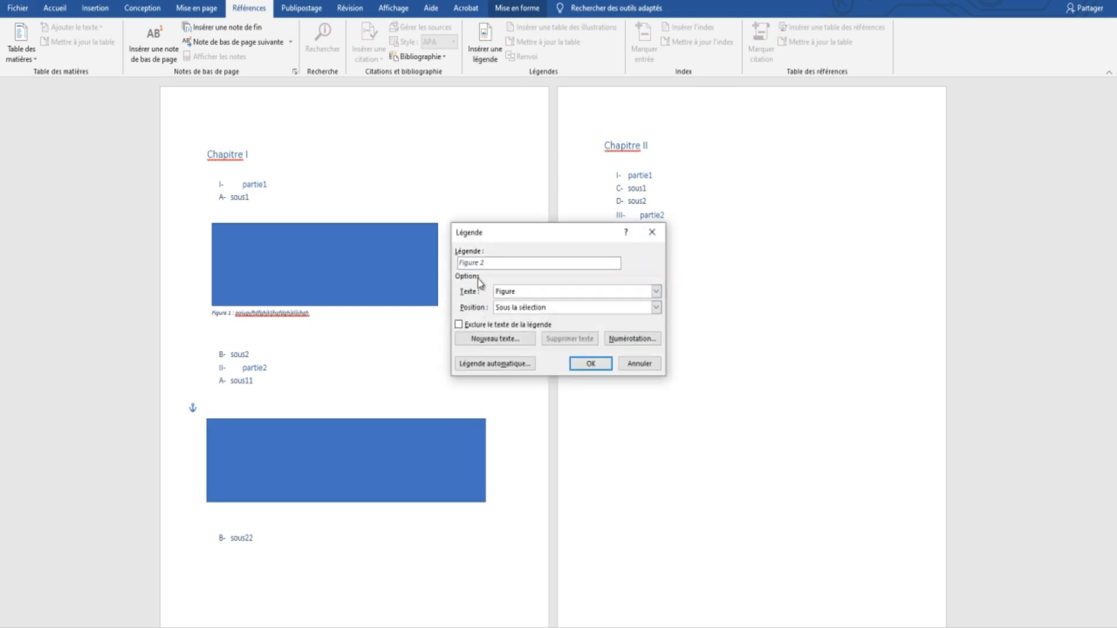
{"action": "left_click", "coordinate": [589, 364]}
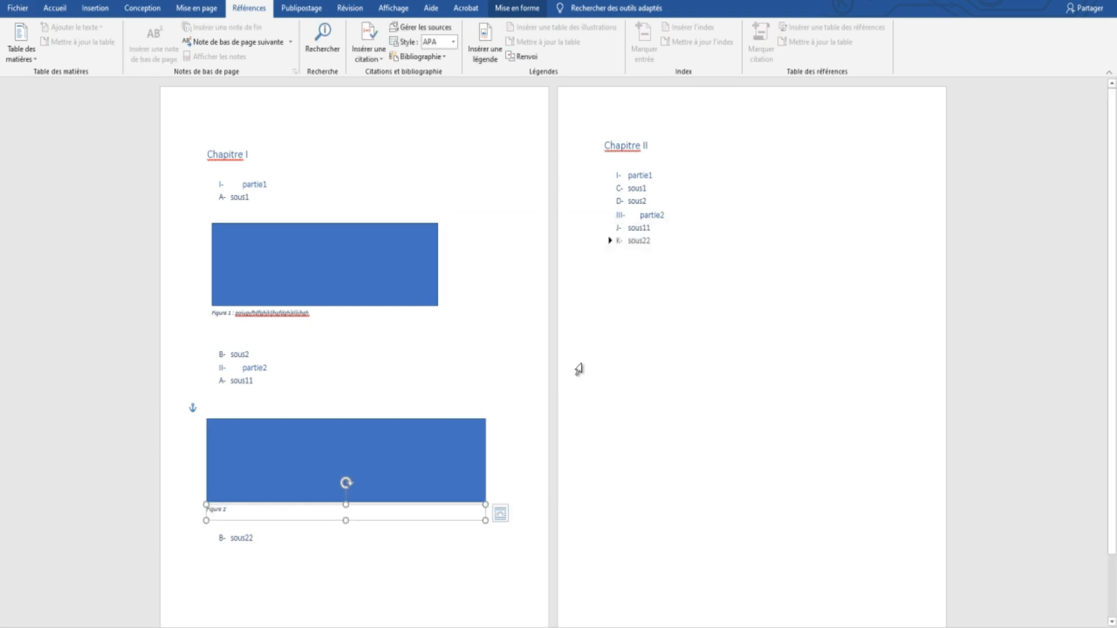
{"action": "type", "text": "gjhbghfhghjhgkhgkgkghgkgkhg"}
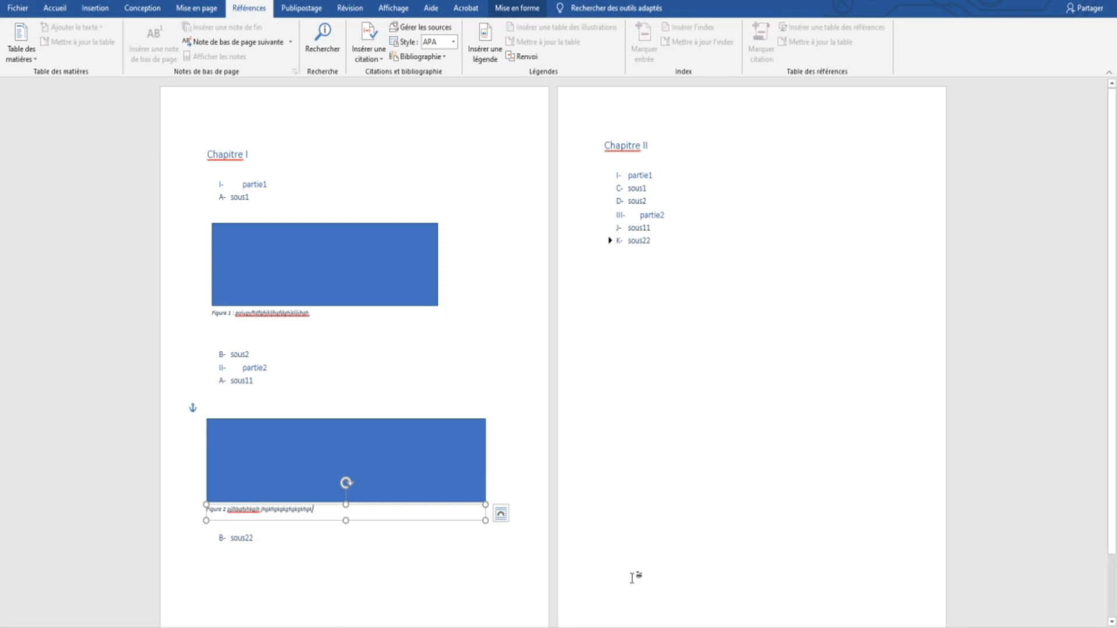
{"action": "left_click", "coordinate": [568, 515]}
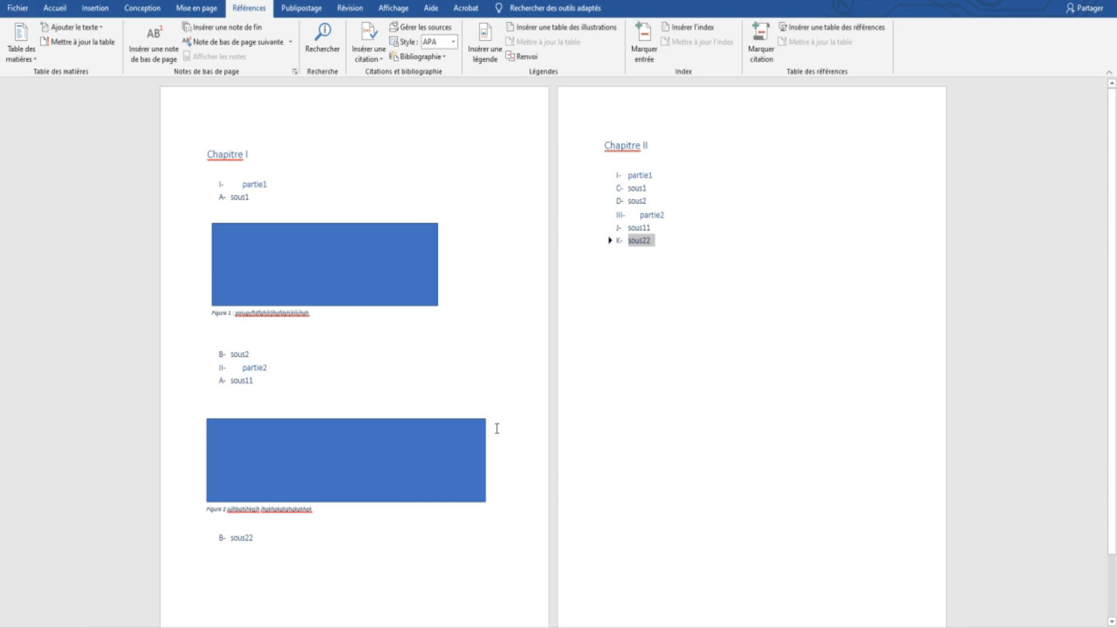
- Insert a block of empty lines below sous22 in Chapitre II to extend the second page's content downward
{"action": "scroll", "coordinate": [497, 429], "scroll_direction": "down", "scroll_amount": 2}
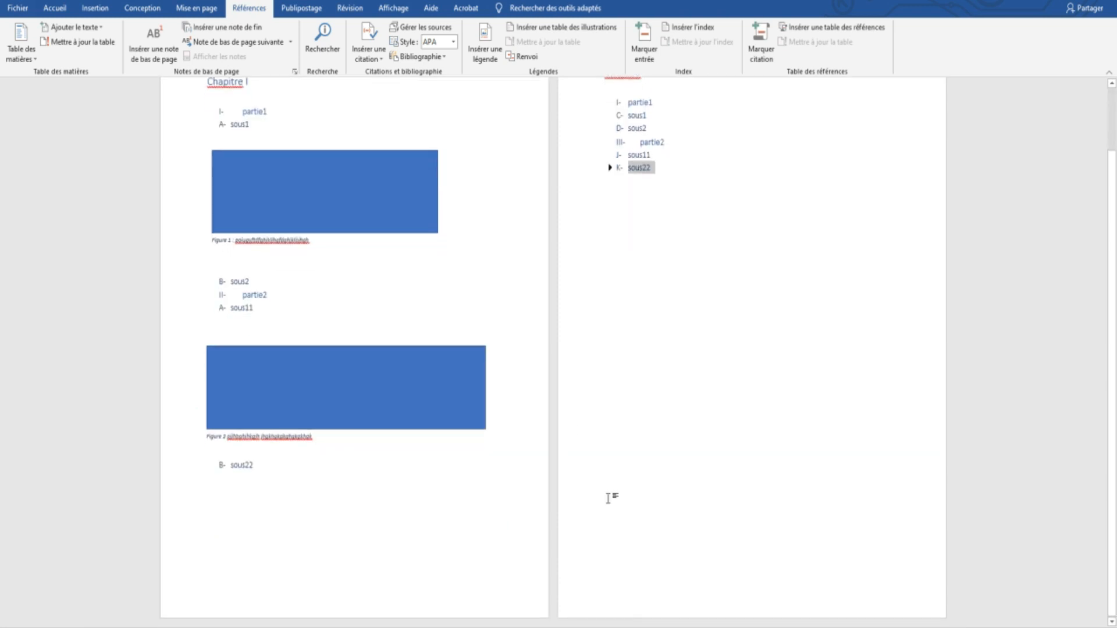
{"action": "left_click", "coordinate": [633, 577]}
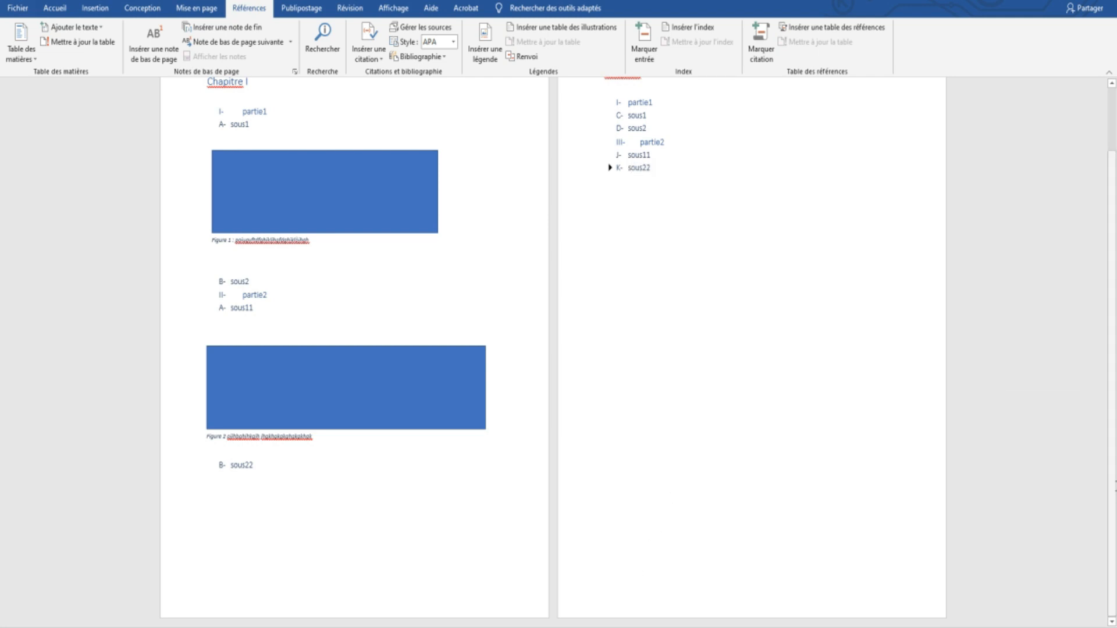
{"action": "key", "text": "Return"}
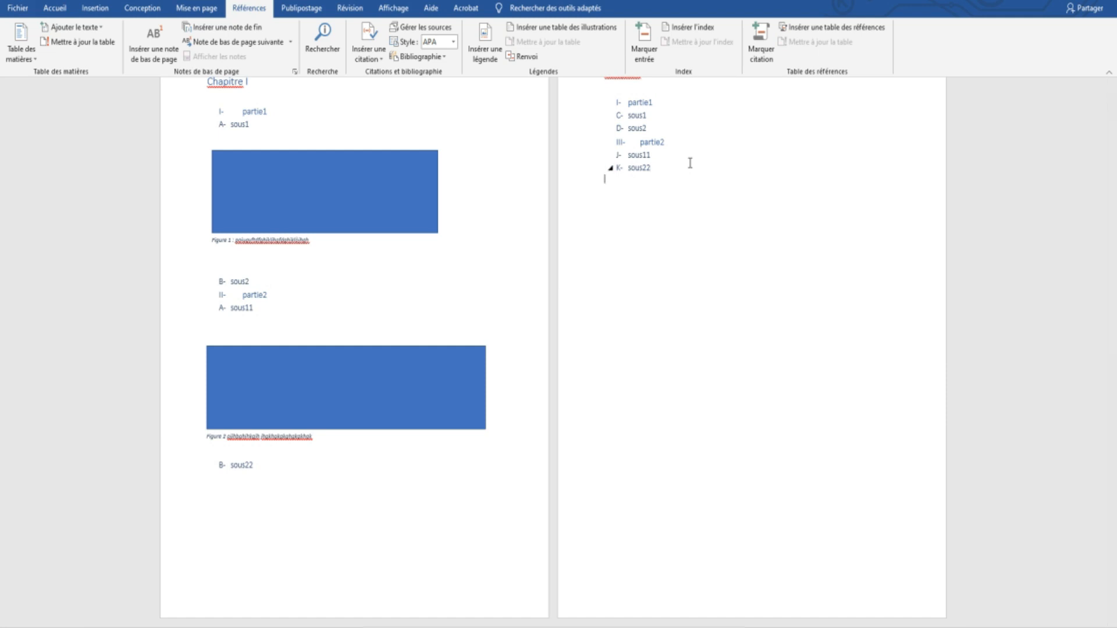
{"action": "key", "text": "Return"}
{"action": "key", "text": "Return"}
{"action": "key", "text": "Return"}
{"action": "key", "text": "Return"}
{"action": "key", "text": "Return"}
{"action": "key", "text": "Return"}
{"action": "key", "text": "Return"}
{"action": "key", "text": "Return"}
{"action": "key", "text": "Return"}
{"action": "key", "text": "Return"}
{"action": "key", "text": "Return"}
{"action": "key", "text": "Return"}
{"action": "key", "text": "Return"}
{"action": "key", "text": "Return"}
{"action": "key", "text": "Return"}
{"action": "scroll", "coordinate": [691, 163], "scroll_direction": "down", "scroll_amount": 2}
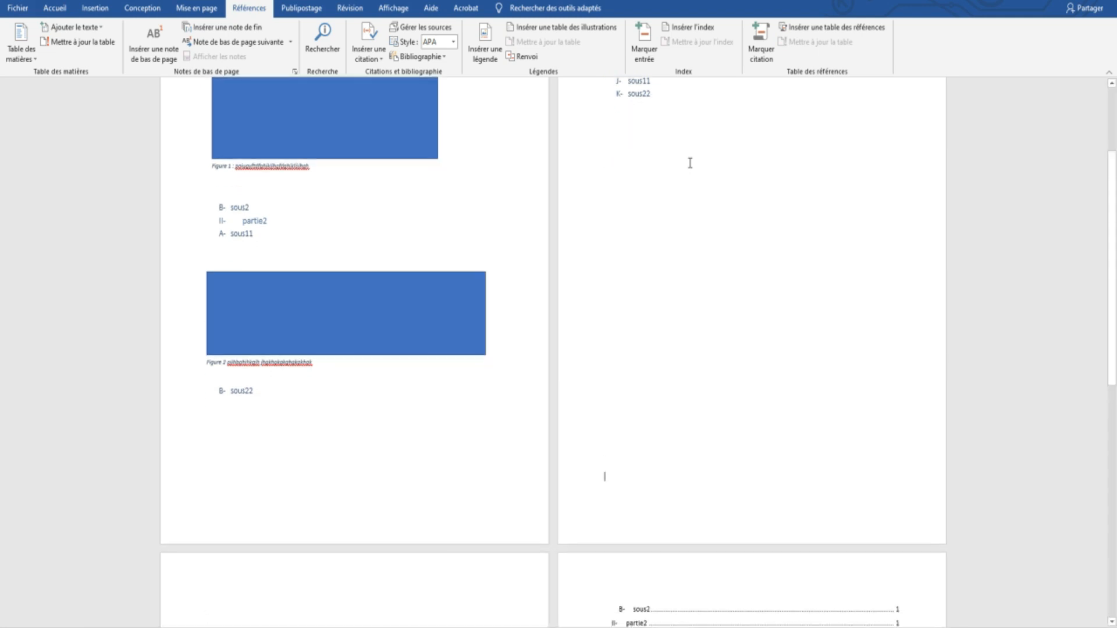
- Insert empty lines above the Sommaire heading to move it and its table of contents onto the fourth page
{"action": "scroll", "coordinate": [625, 281], "scroll_direction": "down", "scroll_amount": 12}
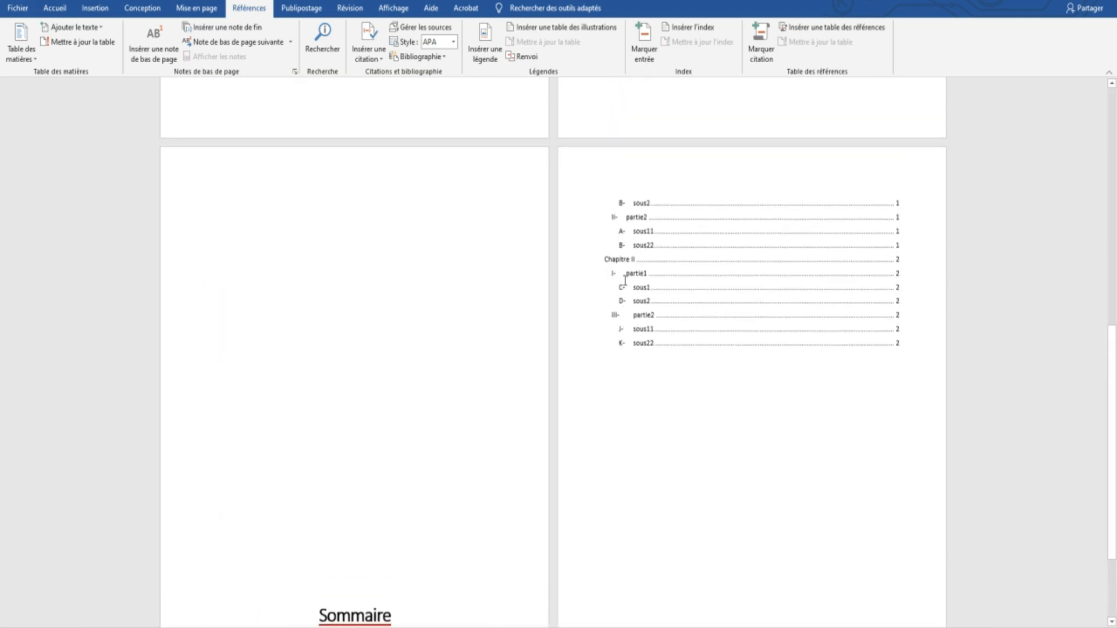
{"action": "scroll", "coordinate": [625, 281], "scroll_direction": "up", "scroll_amount": 1}
{"action": "left_click", "coordinate": [396, 295]}
{"action": "key", "text": "Return"}
{"action": "key", "text": "Return"}
{"action": "key", "text": "Return"}
{"action": "key", "text": "Return"}
{"action": "key", "text": "Return"}
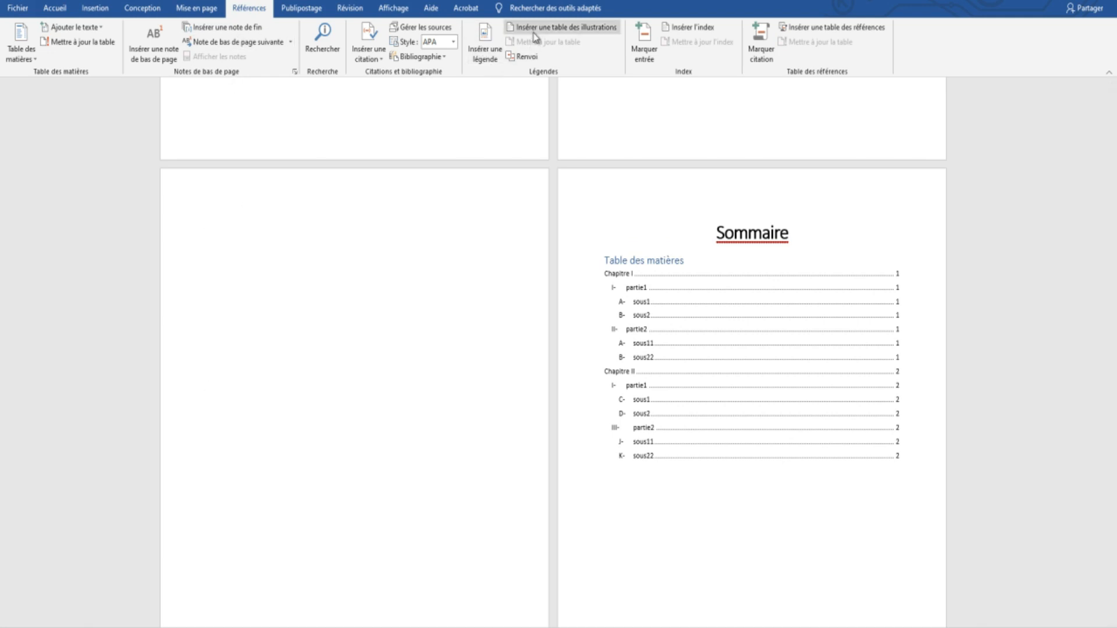
- Insert a table of illustrations for the Figure label on the blank third page and add two empty lines above it
{"action": "left_click", "coordinate": [564, 32]}
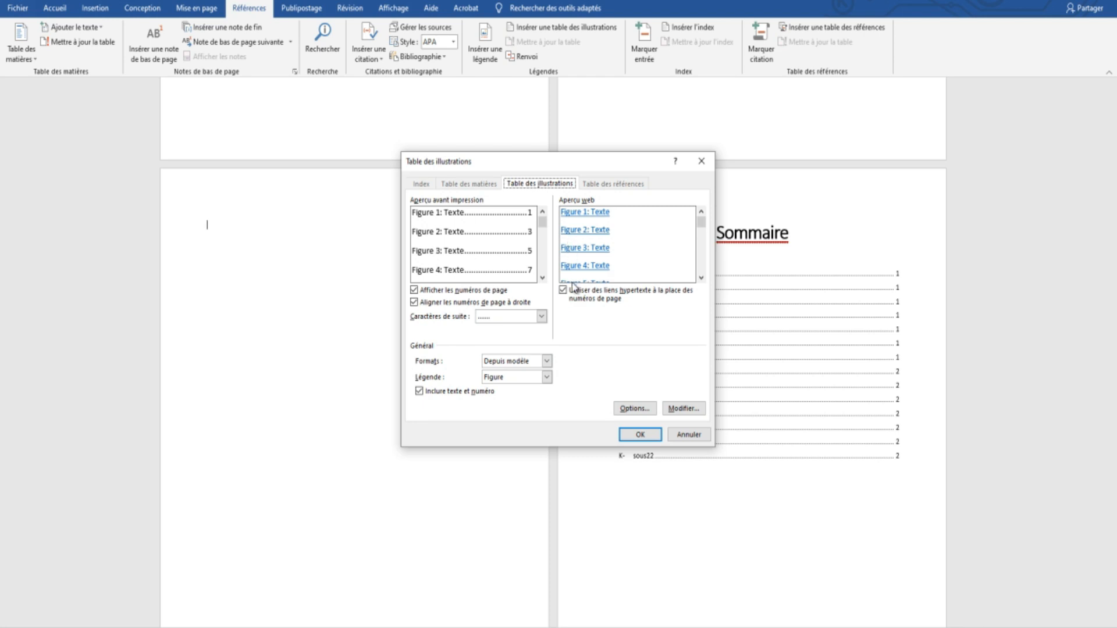
{"action": "left_click", "coordinate": [628, 437]}
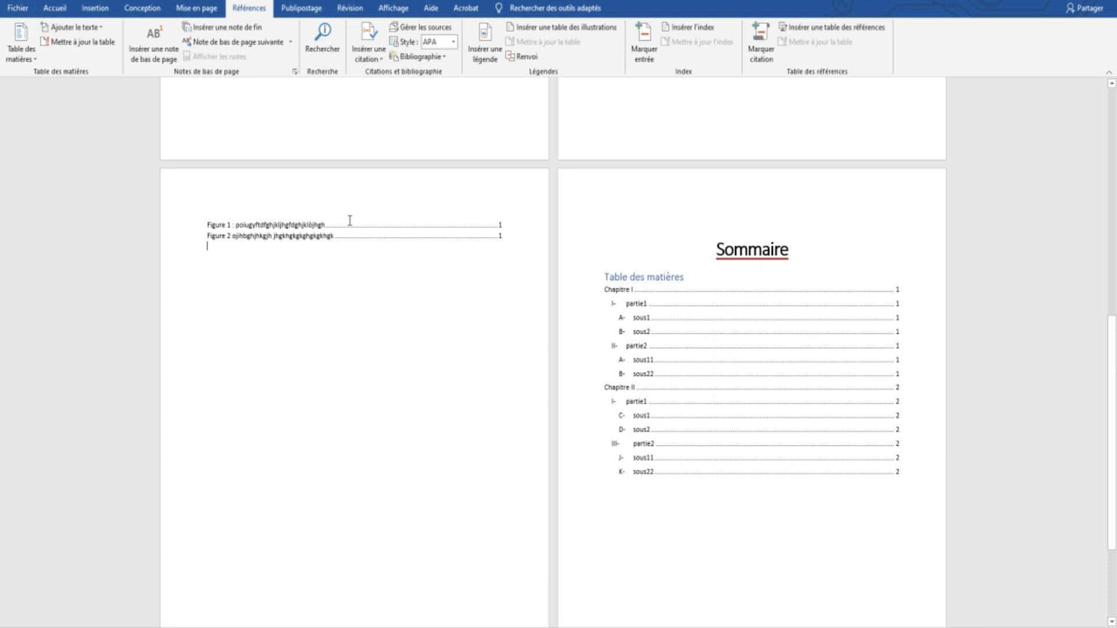
{"action": "left_click", "coordinate": [210, 223]}
{"action": "left_click", "coordinate": [210, 222]}
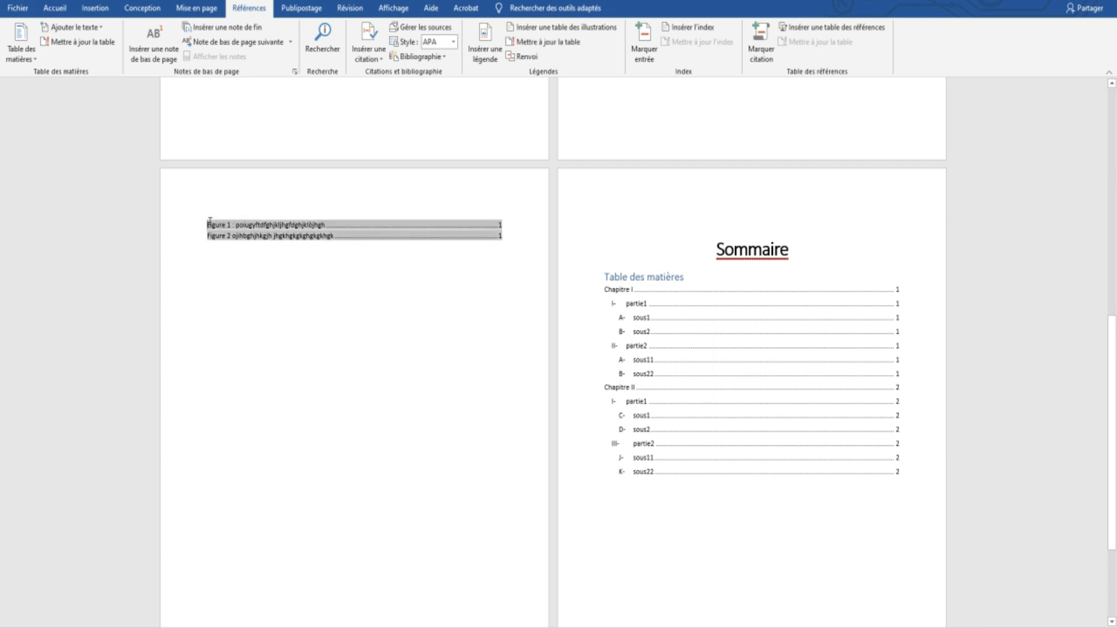
{"action": "key", "text": "Return"}
{"action": "key", "text": "Return"}
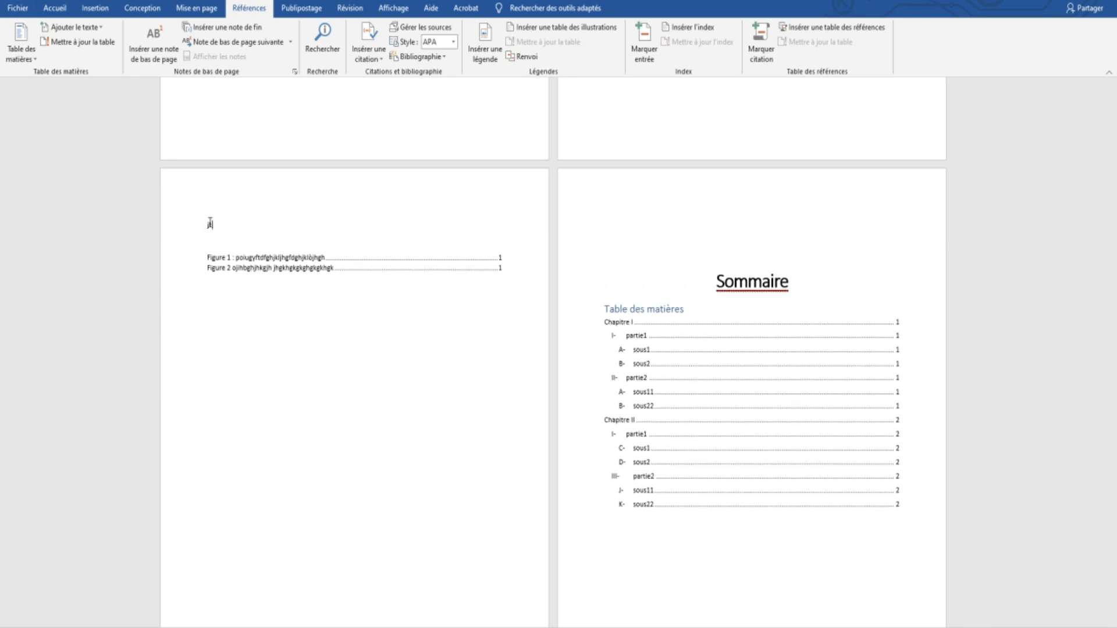
- Add the centered title "Table des figures" in the Titre style above the list of figures
{"action": "left_click", "coordinate": [54, 9]}
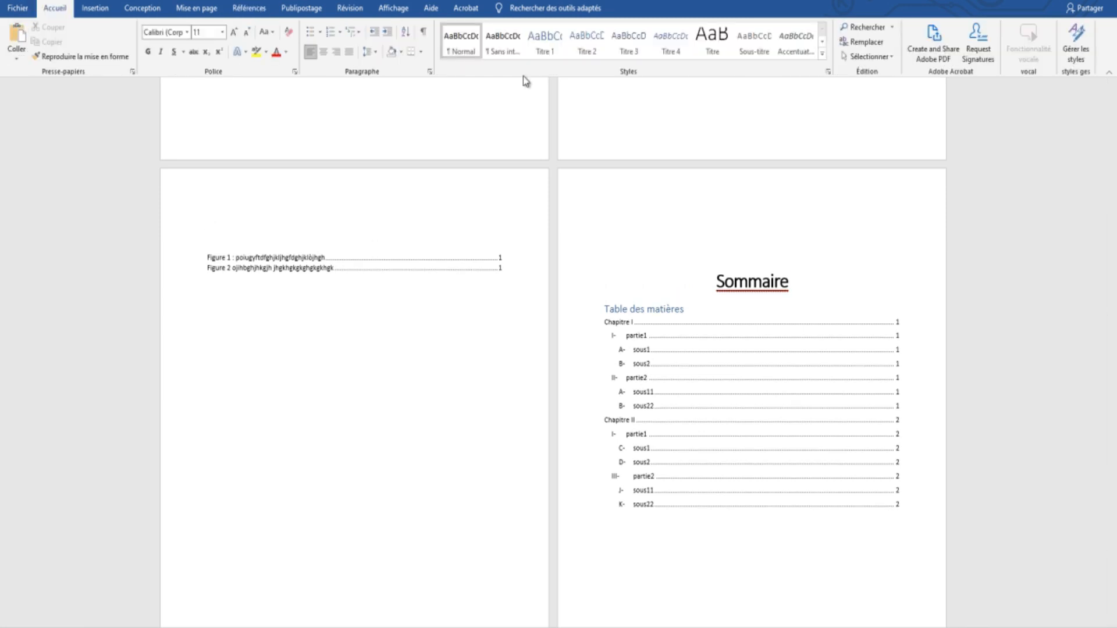
{"action": "left_click", "coordinate": [712, 40]}
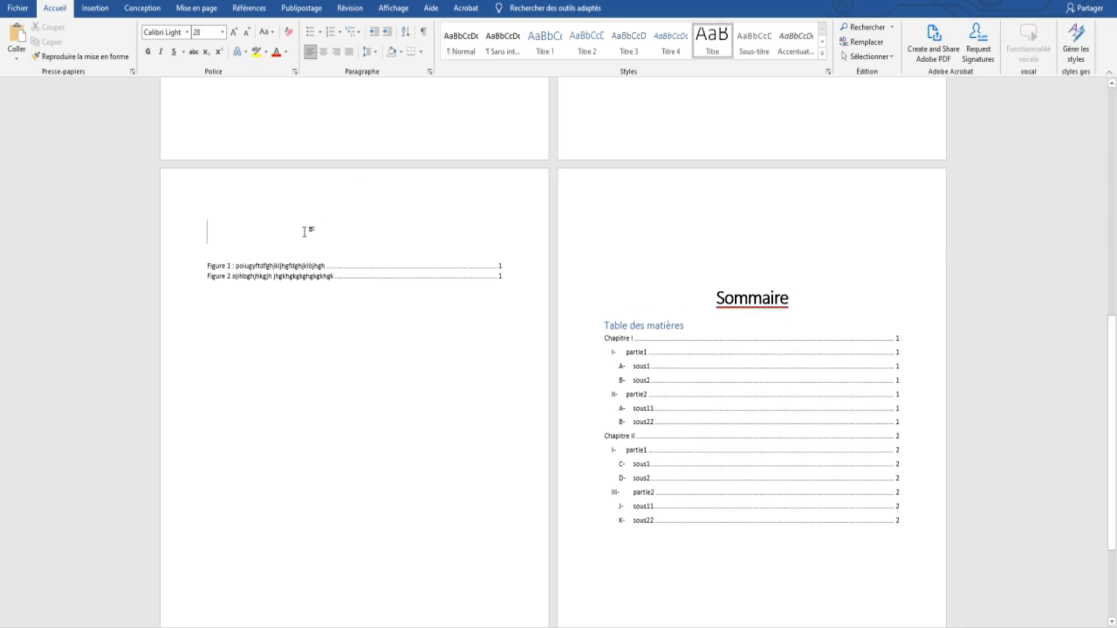
{"action": "type", "text": "Table des figures"}
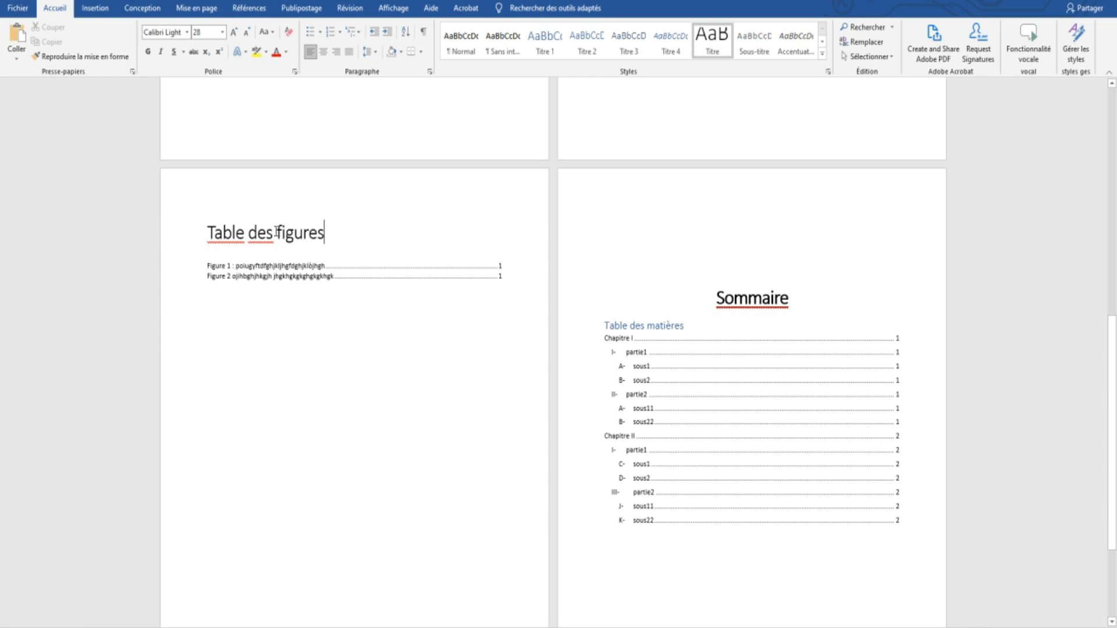
{"action": "left_click", "coordinate": [324, 54]}
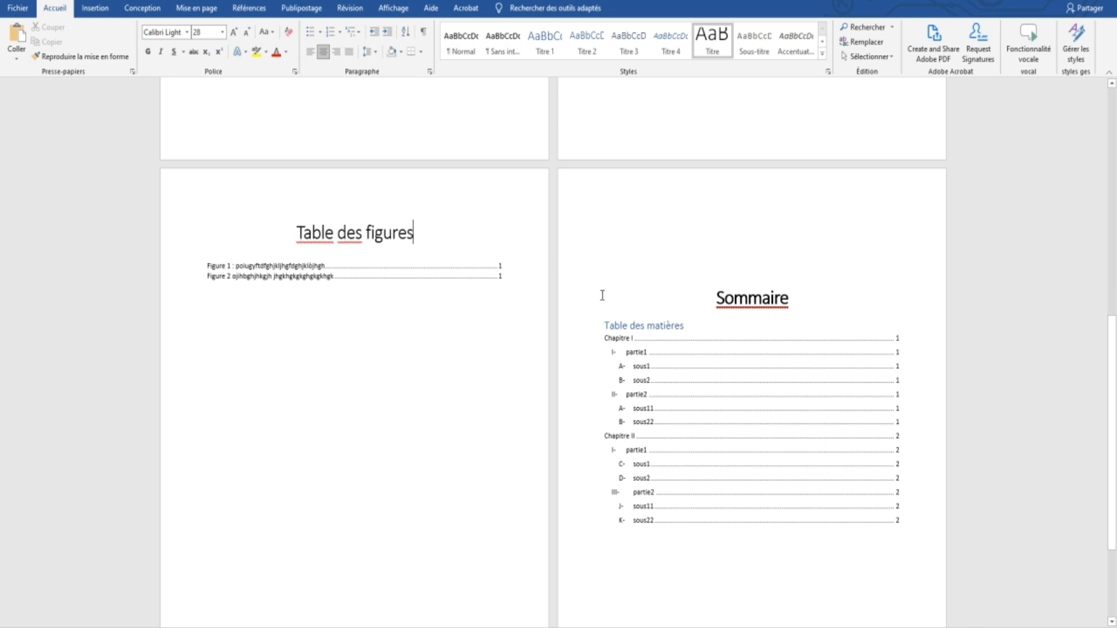
- Compare the entries in the table of figures with the captioned rectangles in Chapitre I
{"action": "left_click", "coordinate": [202, 271]}
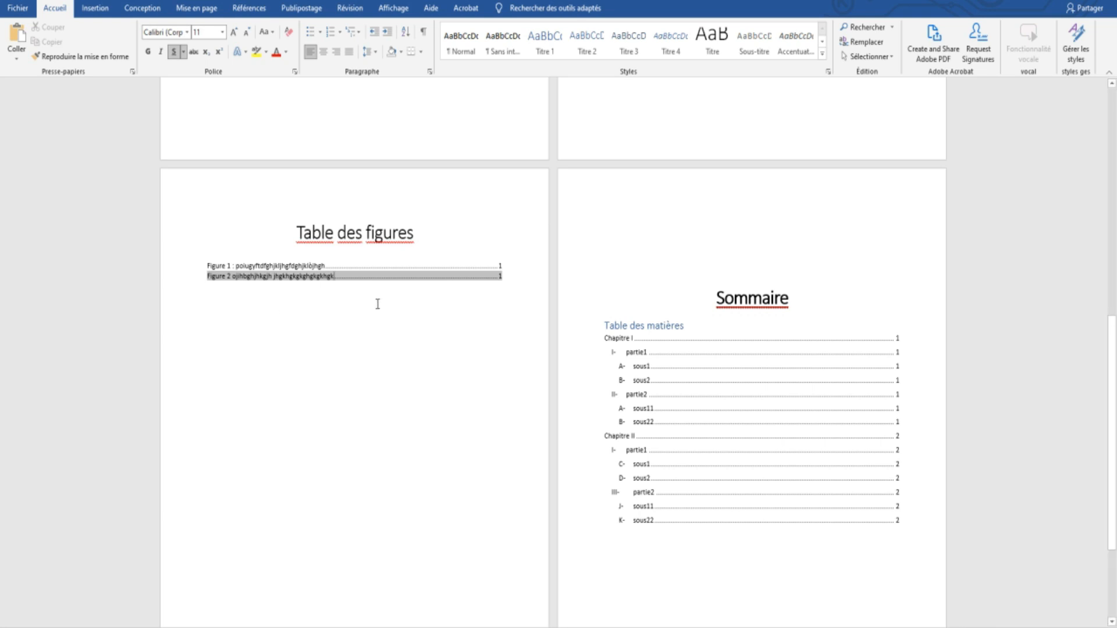
{"action": "left_click", "coordinate": [297, 268]}
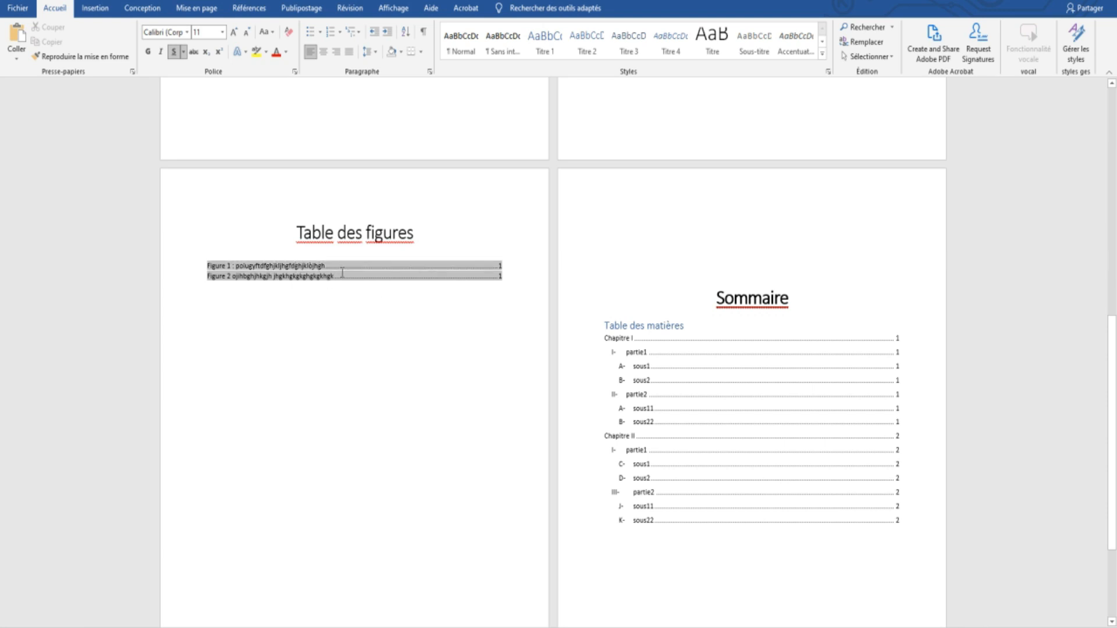
{"action": "scroll", "coordinate": [525, 231], "scroll_direction": "up", "scroll_amount": 3}
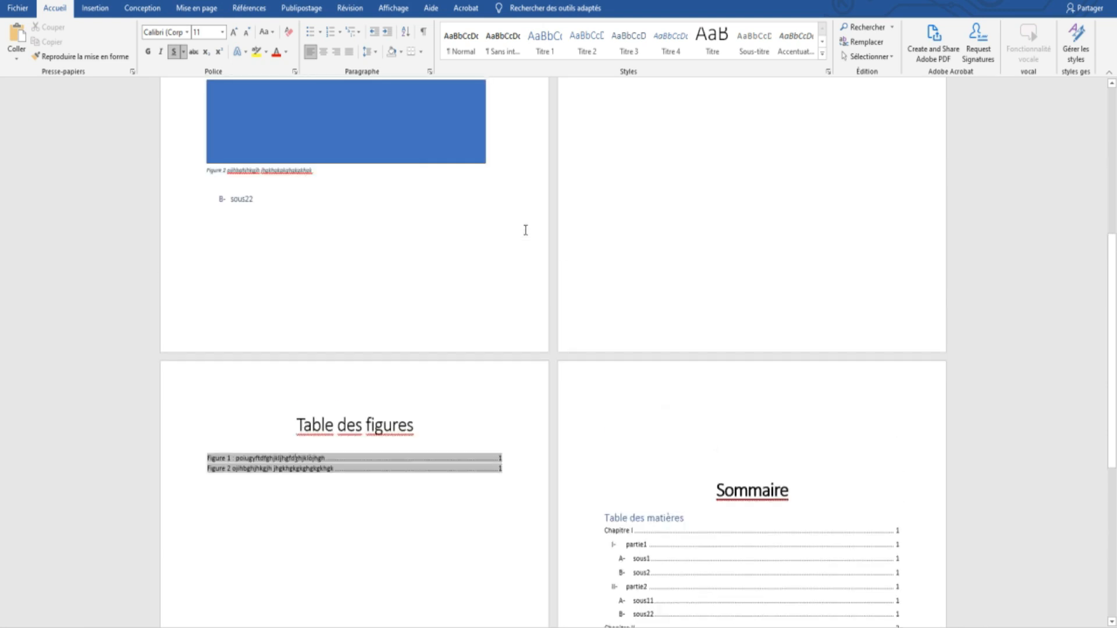
{"action": "scroll", "coordinate": [526, 230], "scroll_direction": "up", "scroll_amount": 4}
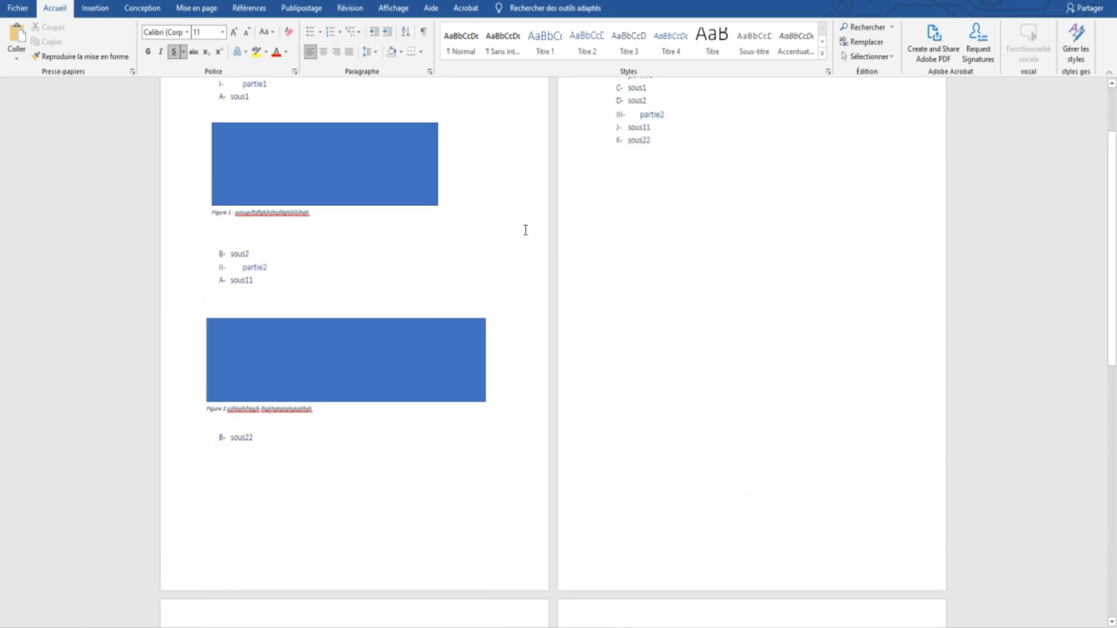
{"action": "left_click", "coordinate": [378, 368]}
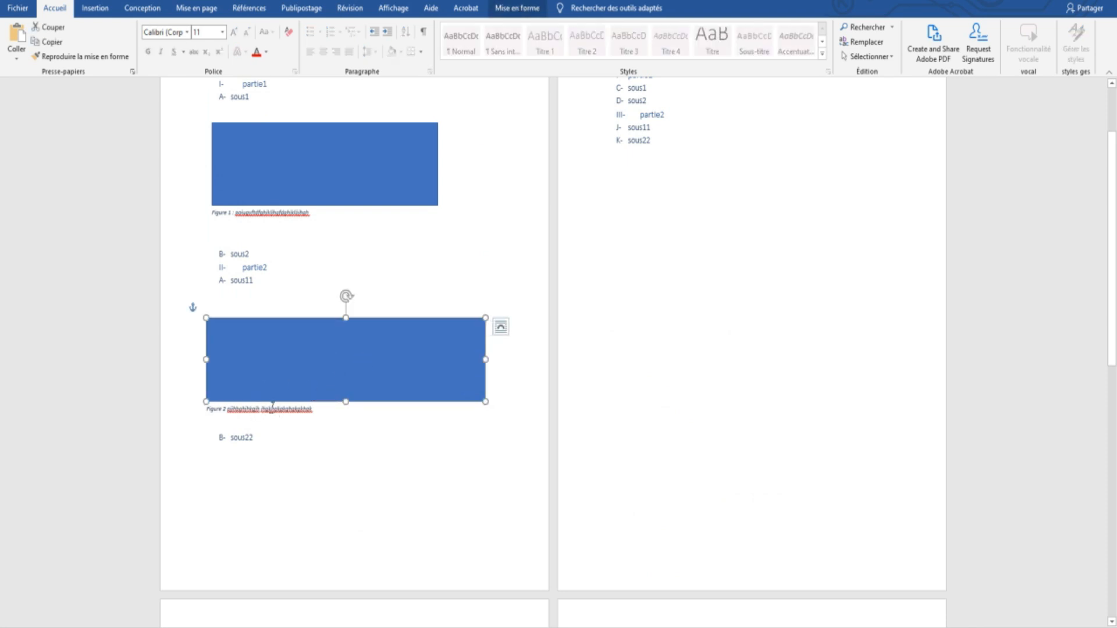
{"action": "scroll", "coordinate": [274, 410], "scroll_direction": "down", "scroll_amount": 10}
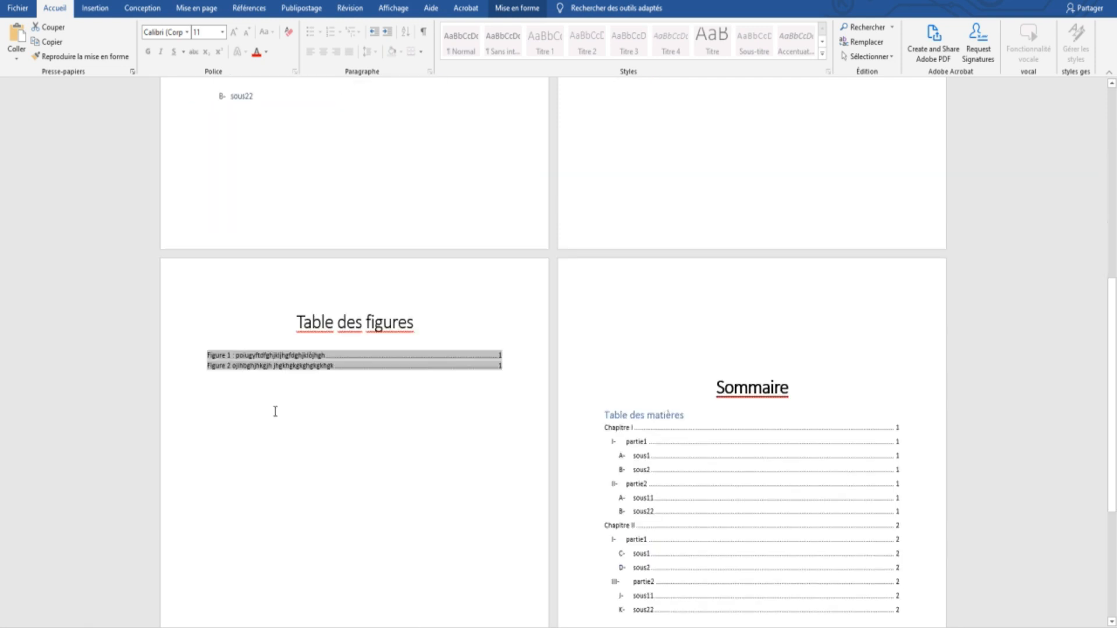